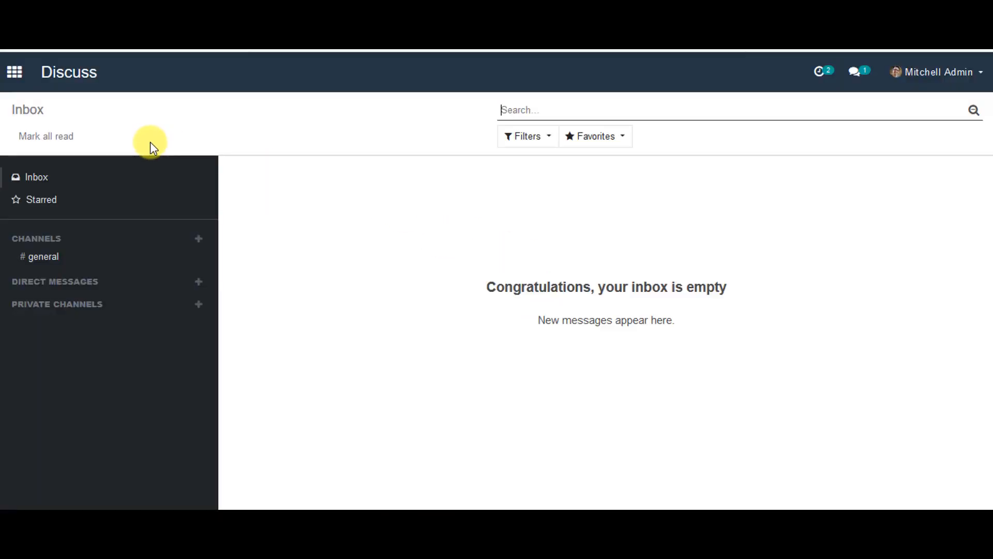
# Step: Open the LMS app and show its Online Course list
pyautogui.click(15, 71)
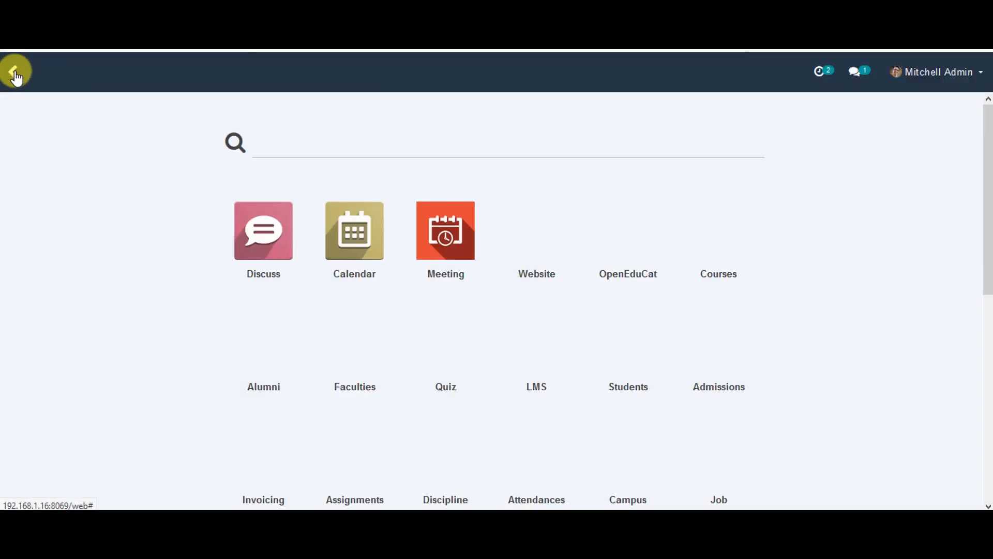
pyautogui.click(544, 362)
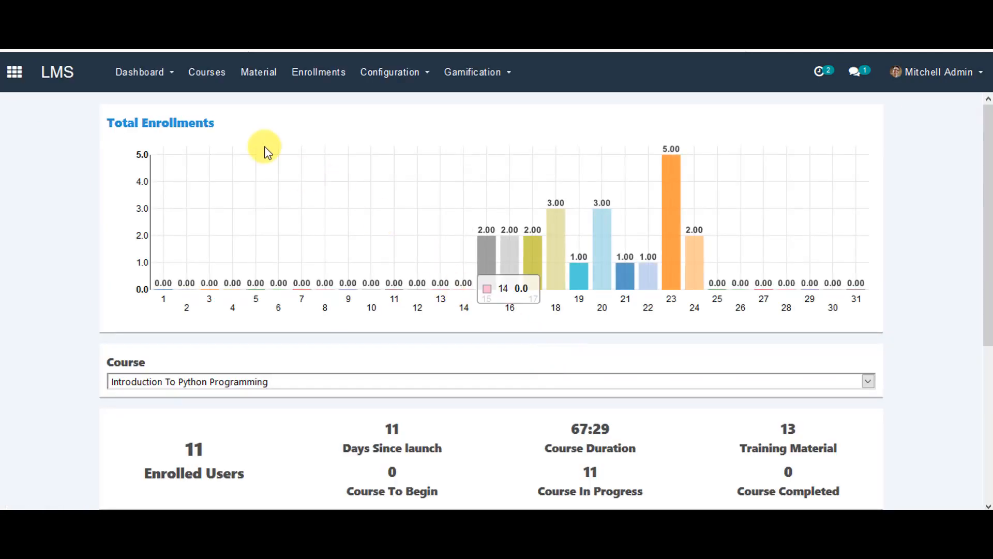
pyautogui.click(213, 78)
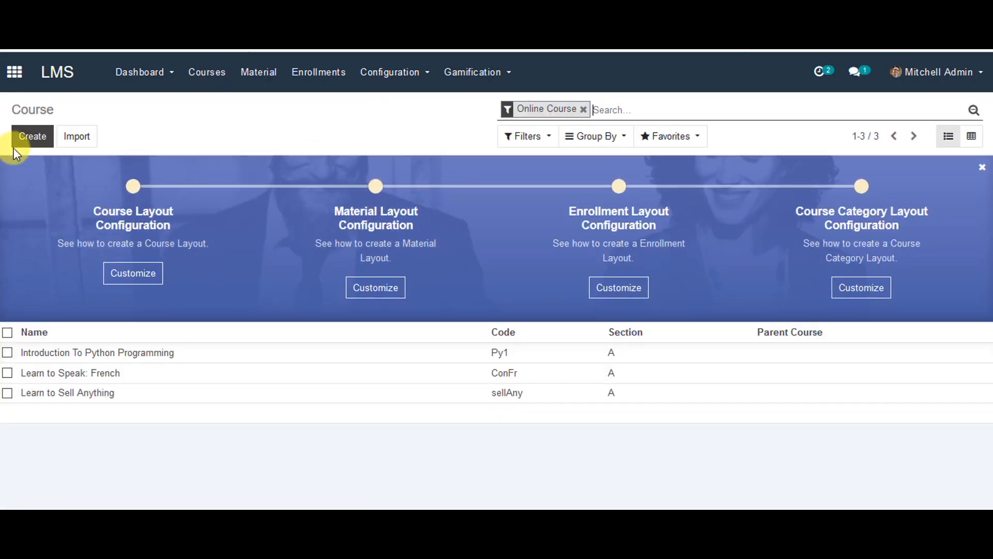
# Step: Create a new course named 'Introduction to C++' with code C01
pyautogui.click(33, 137)
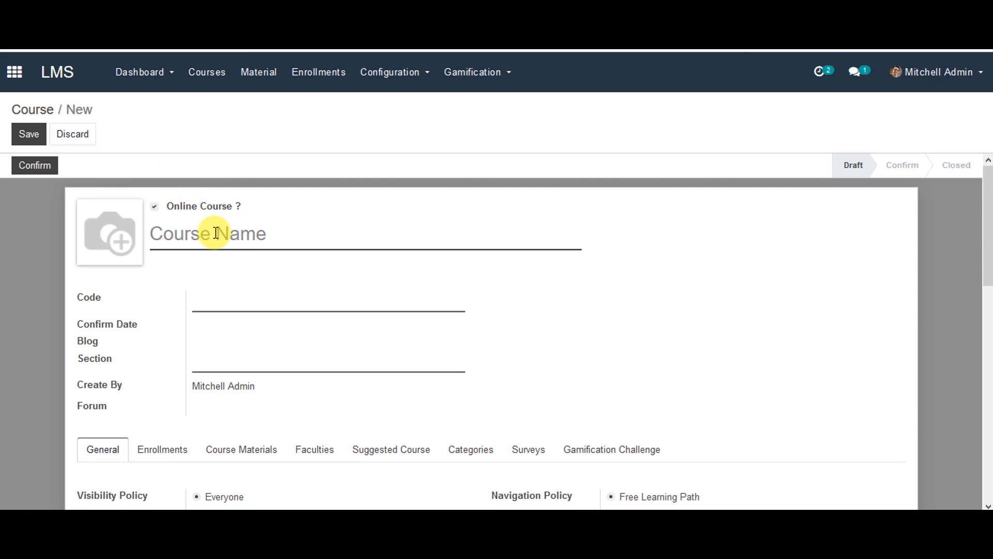
pyautogui.write('Intro')
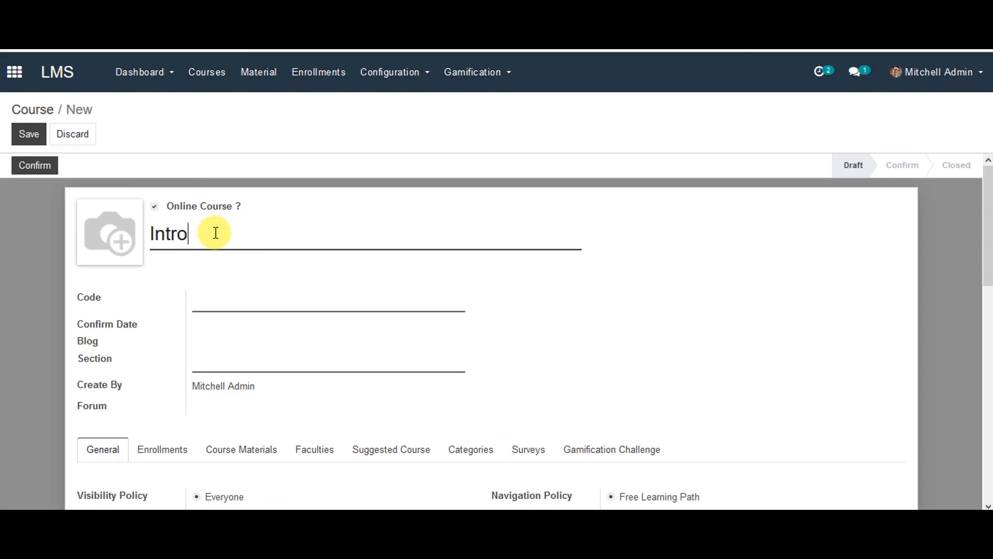
pyautogui.write('duction to C++')
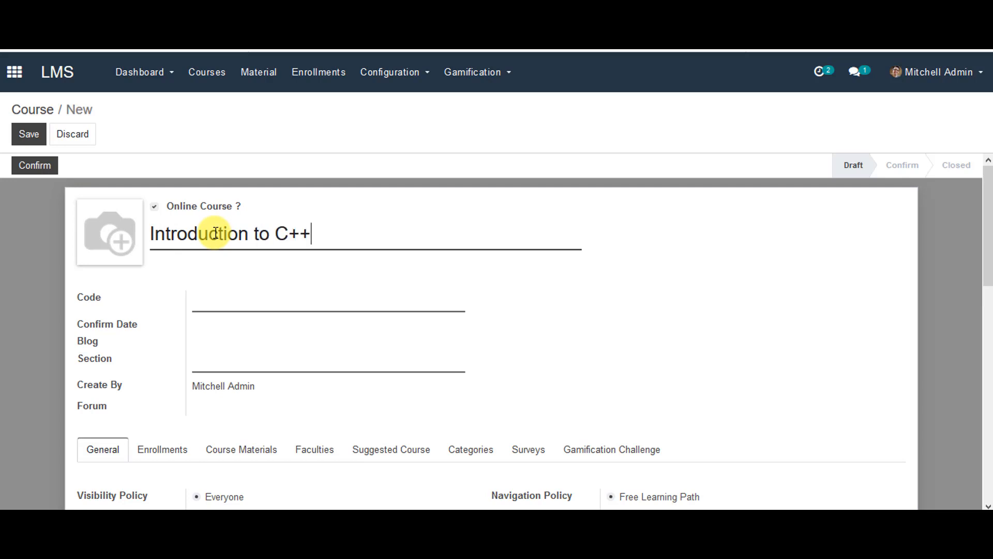
pyautogui.click(239, 304)
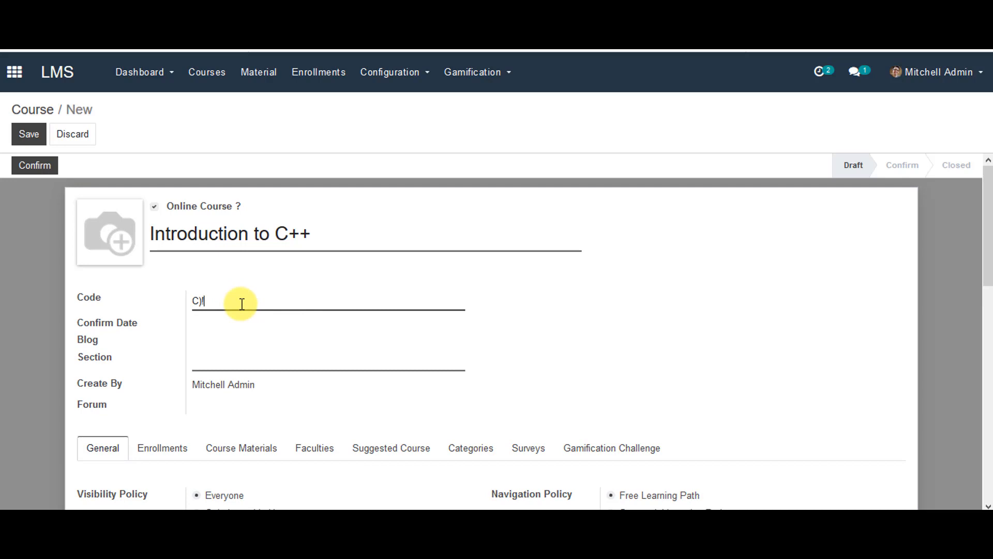
pyautogui.write('C01')
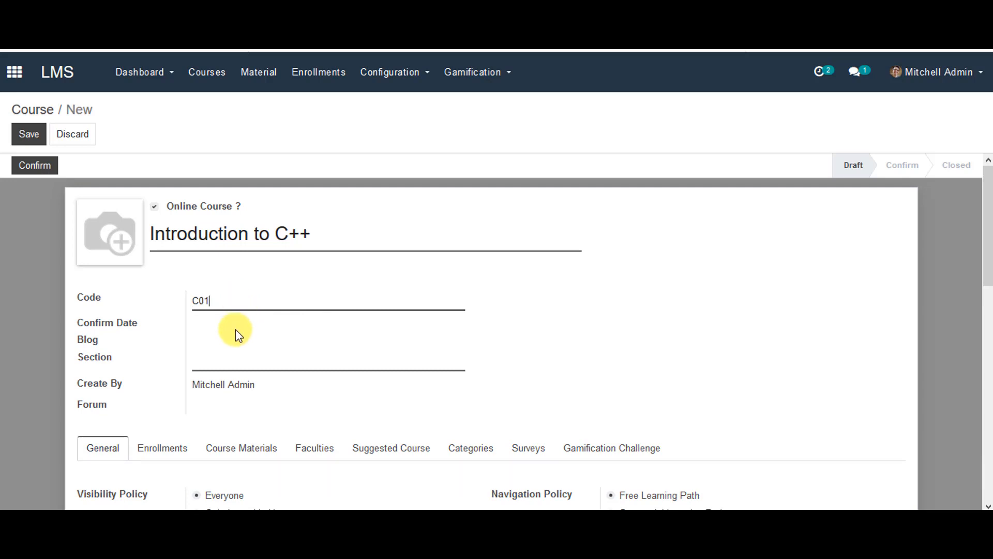
pyautogui.click(229, 355)
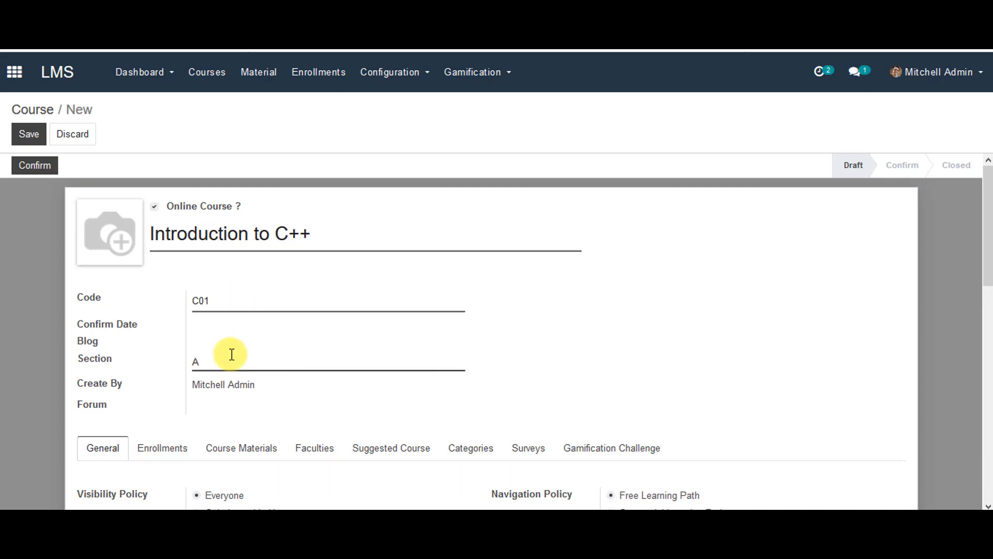
# Step: Enter the short description 'C++ Programming' and save the course as a draft
pyautogui.scroll(-3, 231, 354)
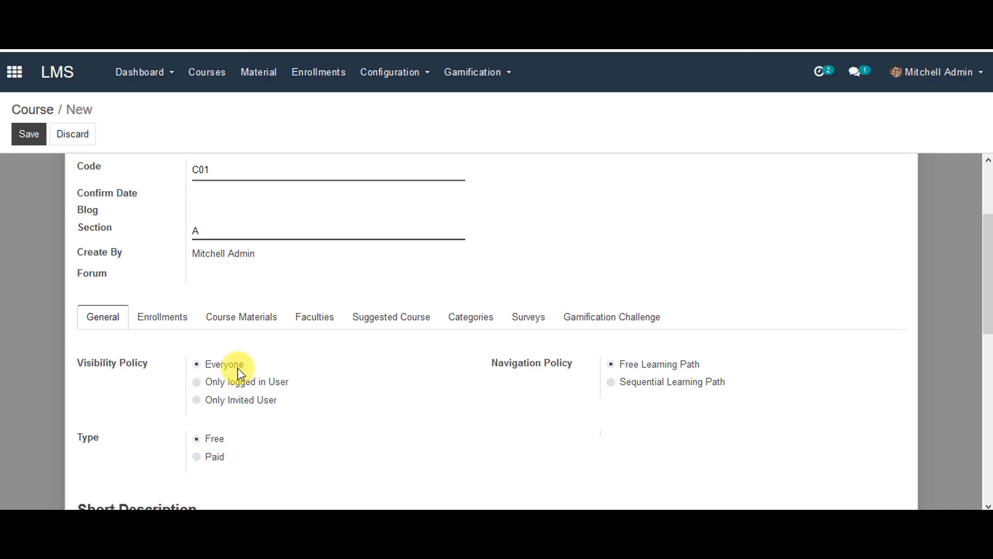
pyautogui.scroll(-3, 233, 437)
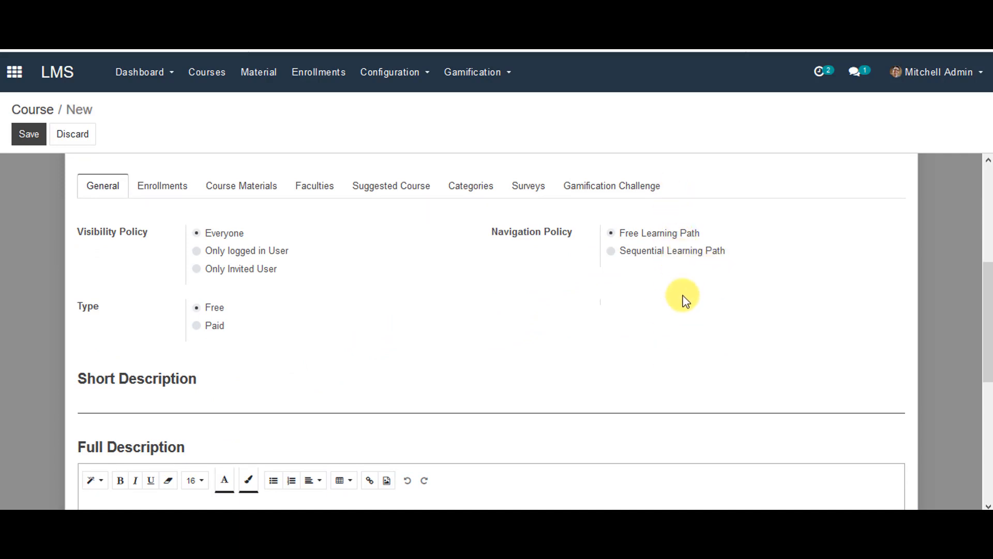
pyautogui.click(232, 410)
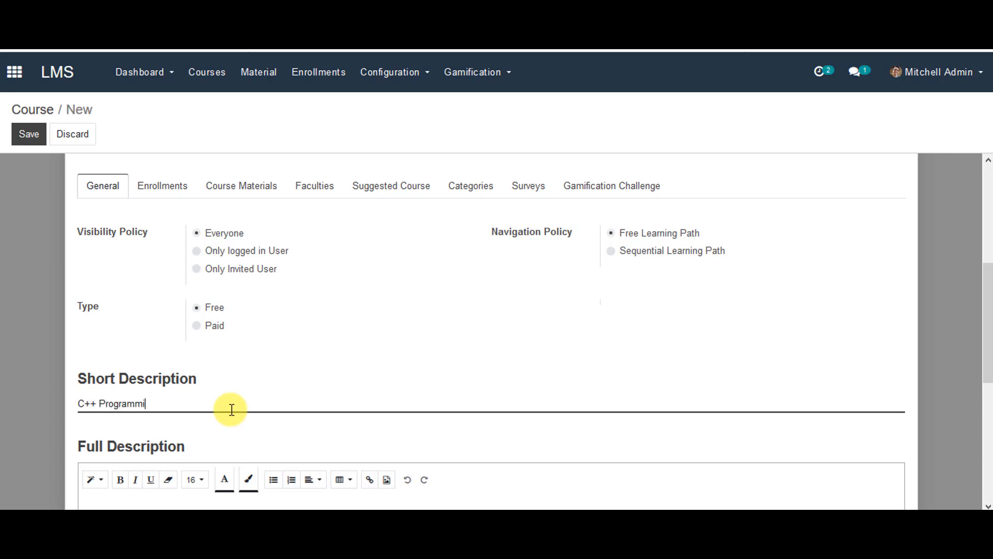
pyautogui.scroll(-3, 229, 408)
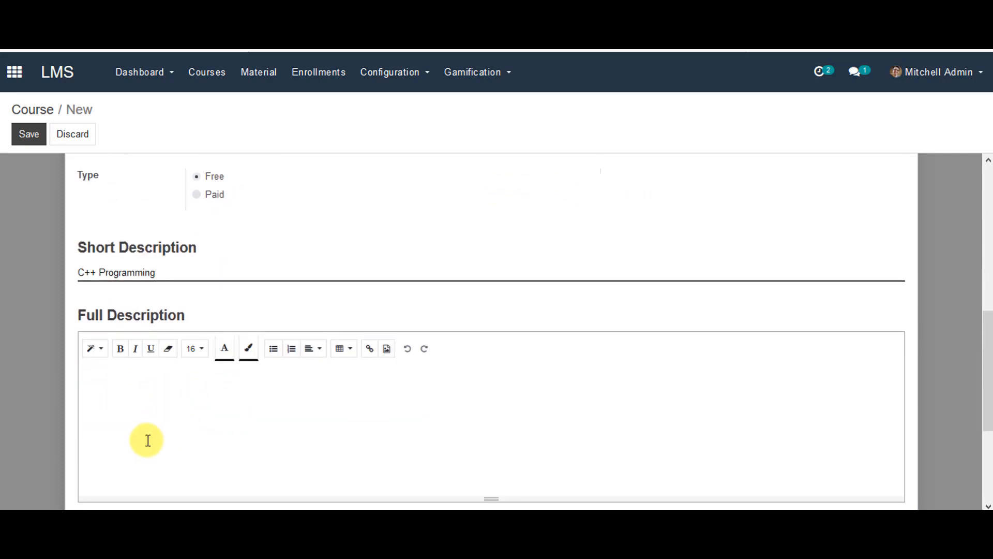
pyautogui.scroll(3, 146, 439)
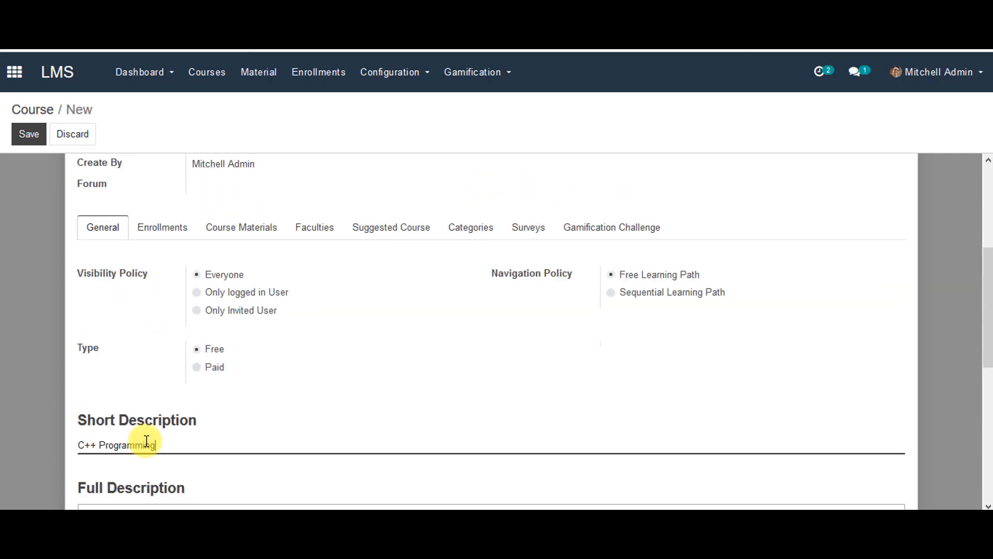
pyautogui.click(26, 132)
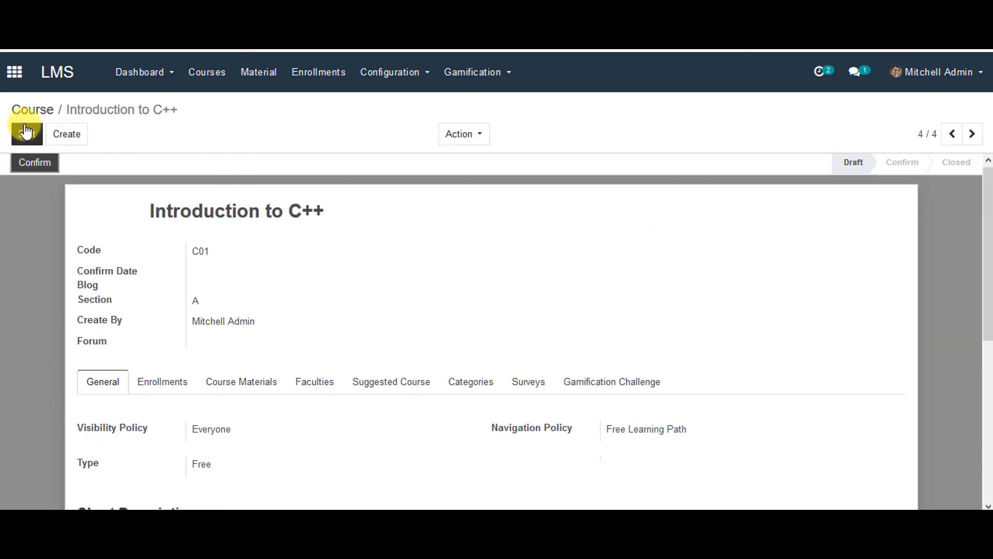
# Step: Review the Course Category list, then go back to the course list
pyautogui.click(480, 382)
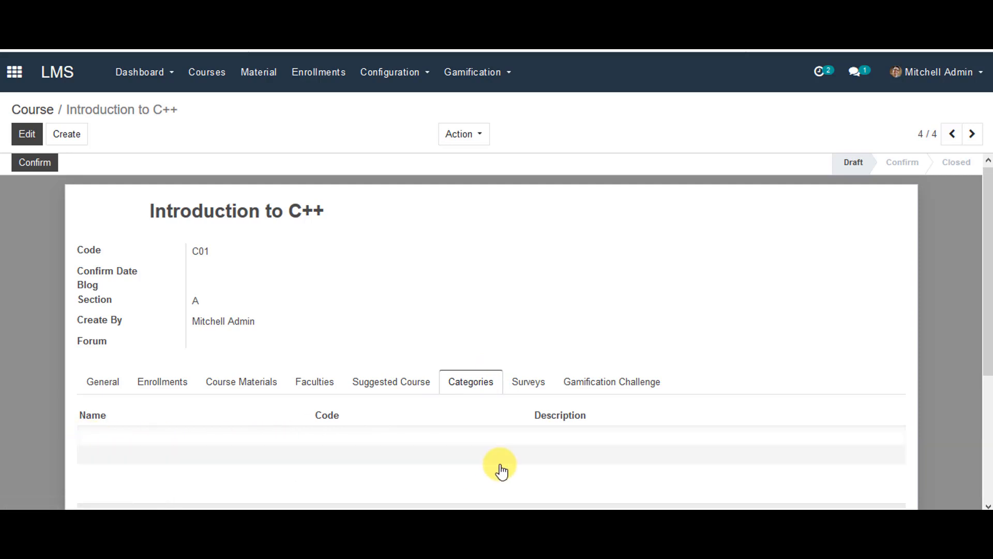
pyautogui.click(388, 75)
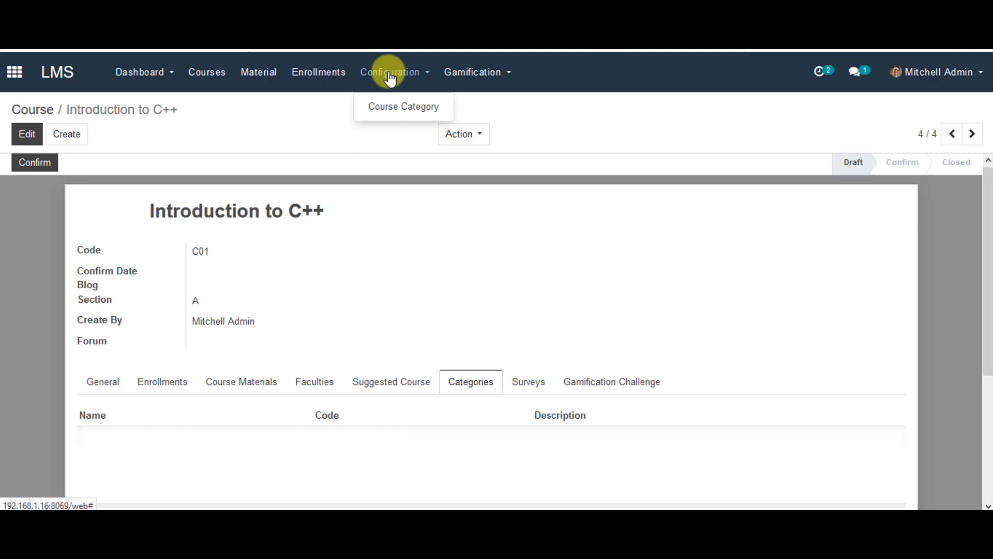
pyautogui.click(391, 107)
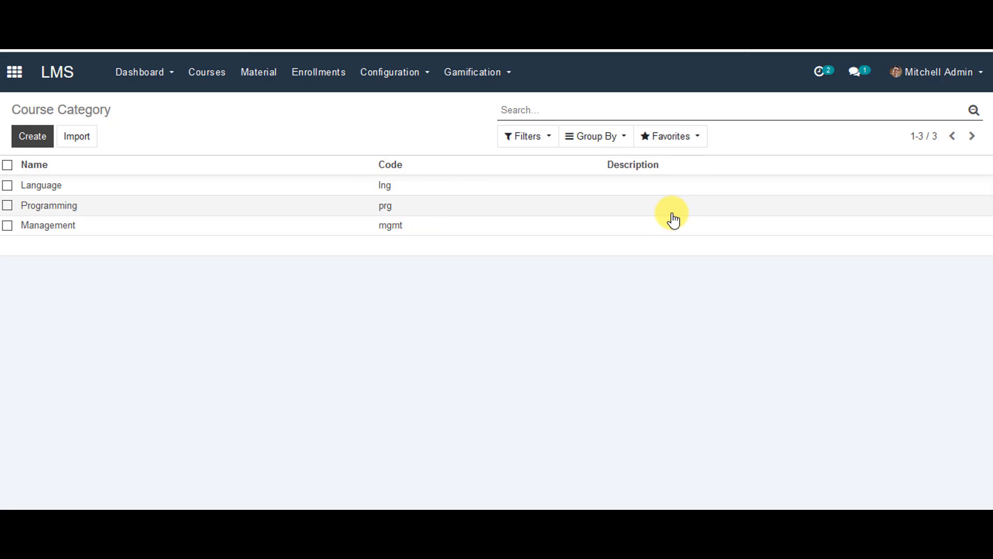
pyautogui.click(215, 75)
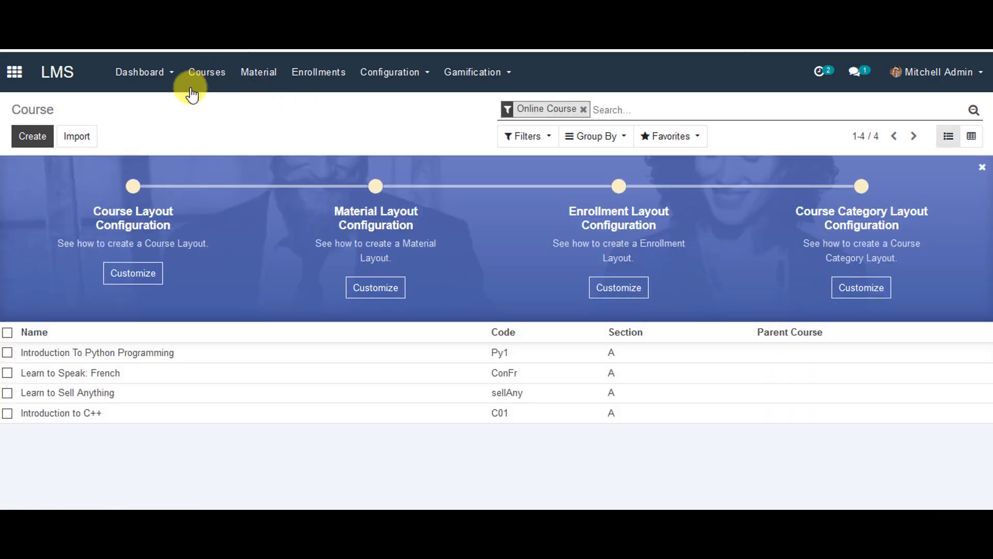
# Step: Add the Programming category to Introduction to C++ and save the course
pyautogui.click(52, 418)
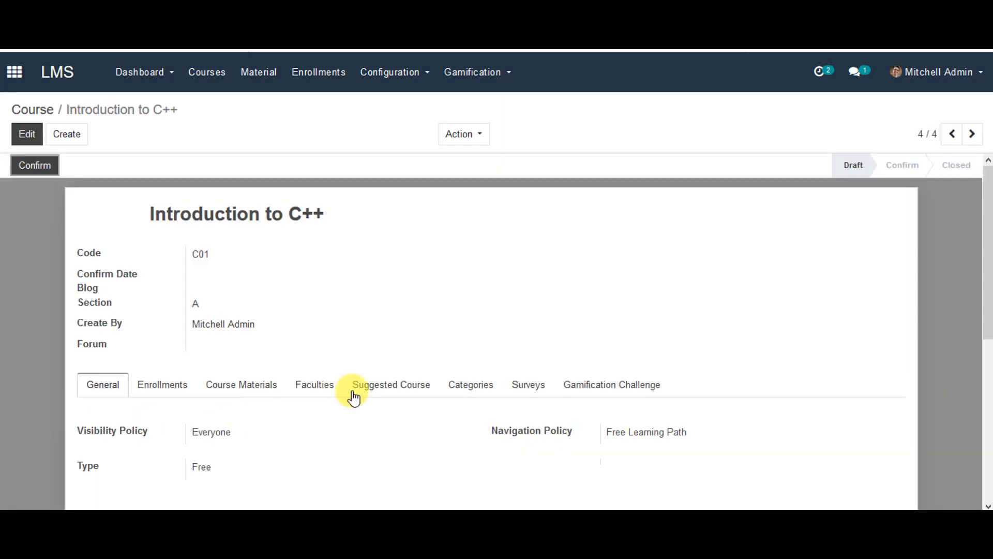
pyautogui.click(469, 385)
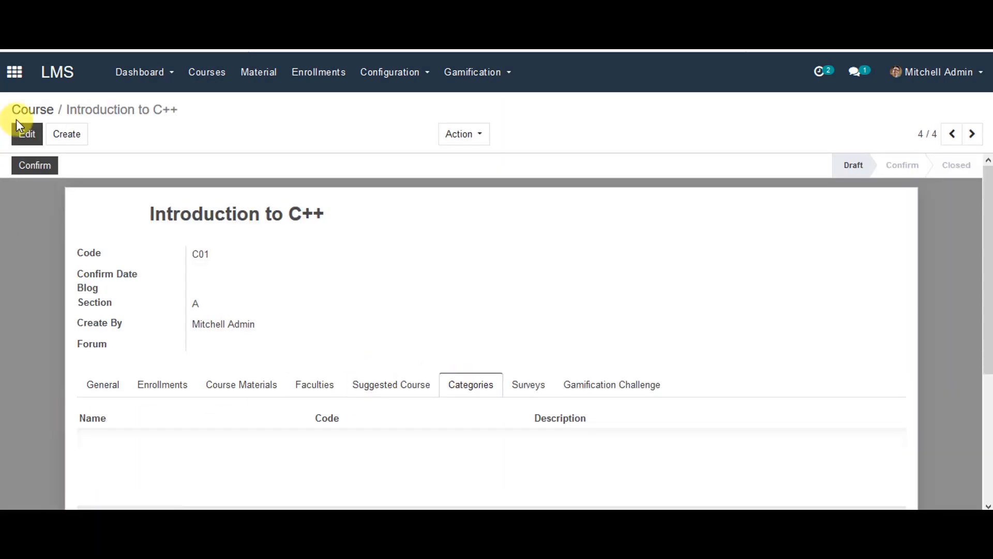
pyautogui.click(24, 134)
pyautogui.scroll(-2, 93, 424)
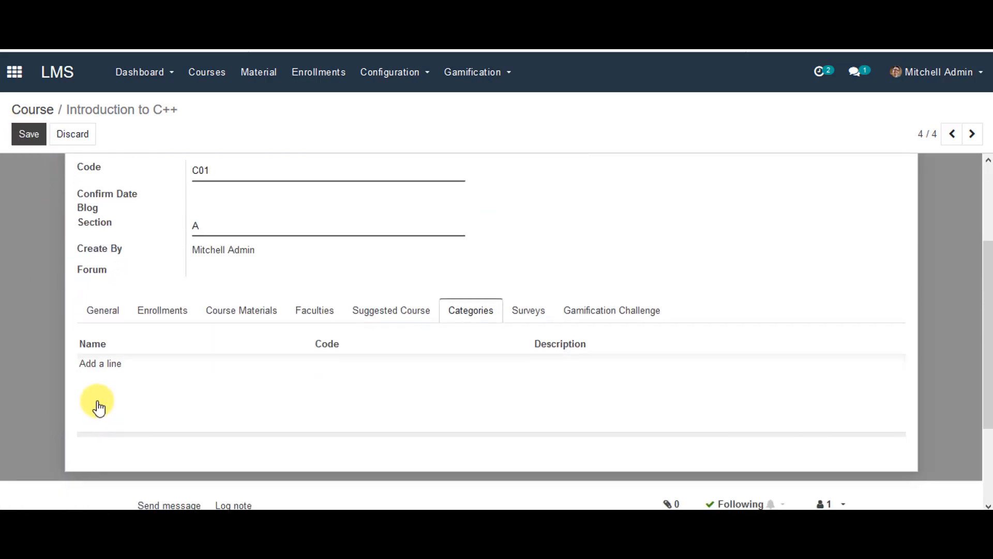
pyautogui.click(95, 364)
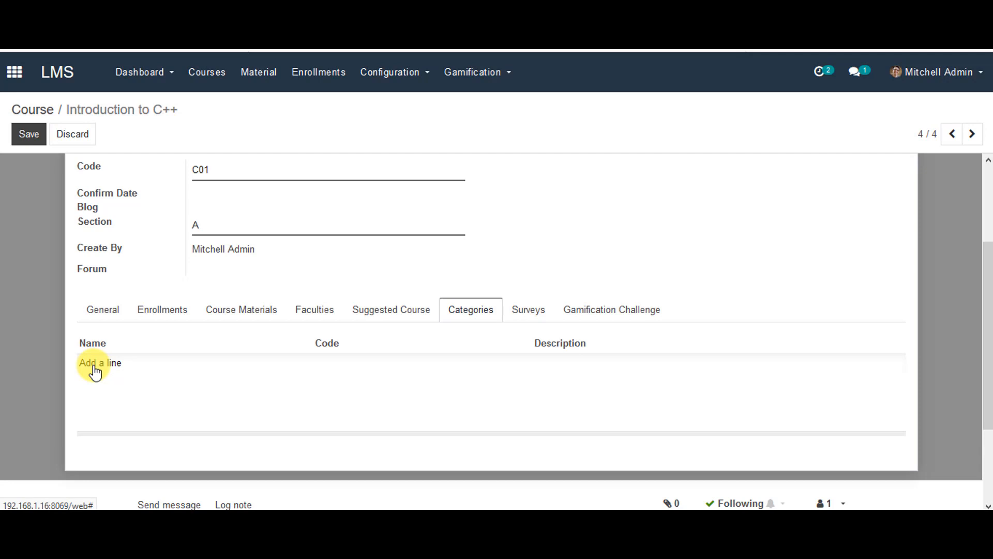
pyautogui.click(94, 368)
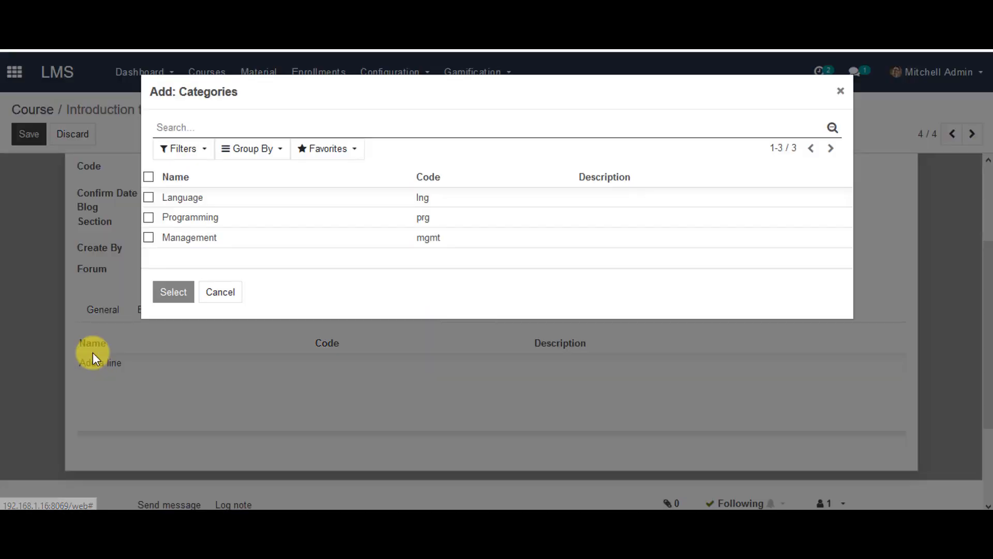
pyautogui.click(149, 217)
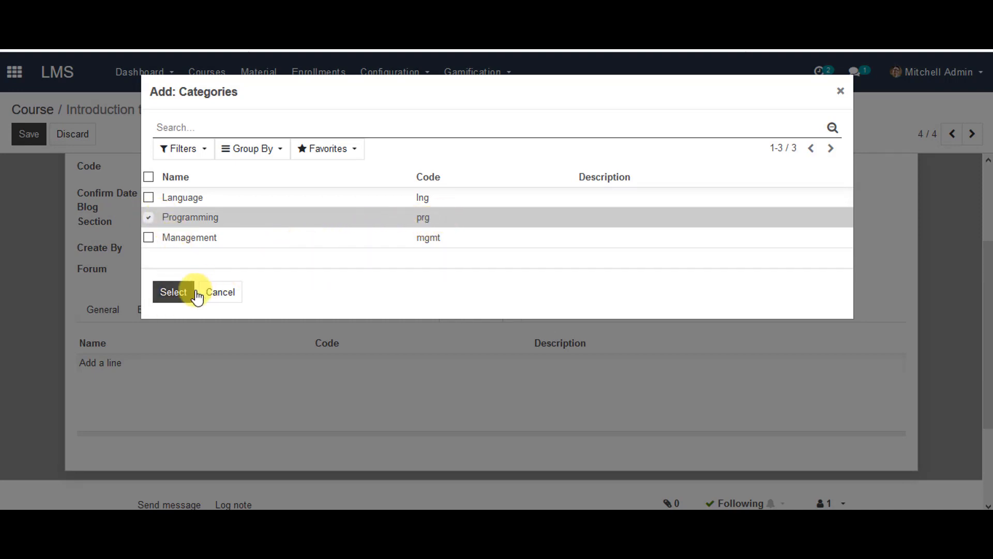
pyautogui.click(174, 292)
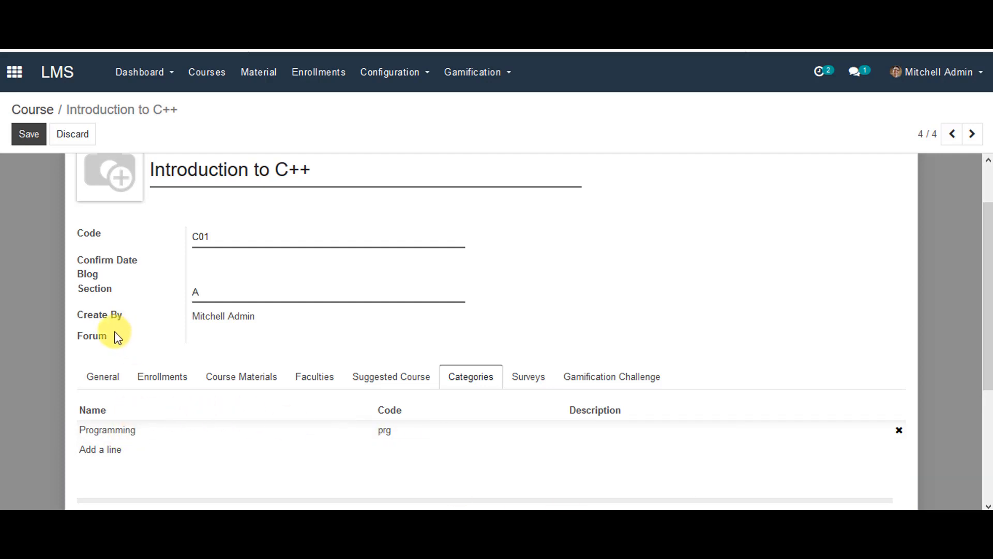
pyautogui.scroll(2, 111, 332)
pyautogui.click(21, 139)
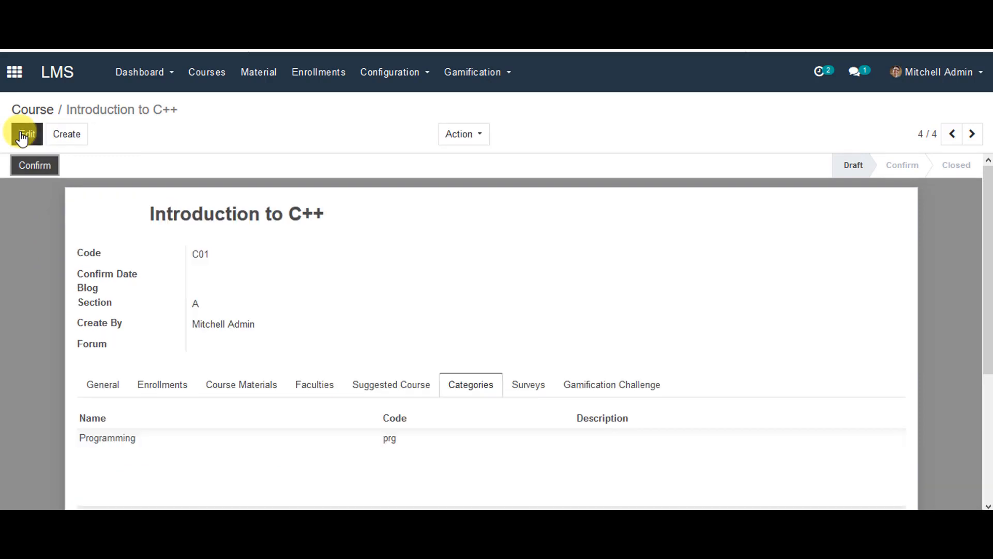
# Step: Create a course material named 'C++ Basics' with Material Type Document/PDF
pyautogui.click(262, 73)
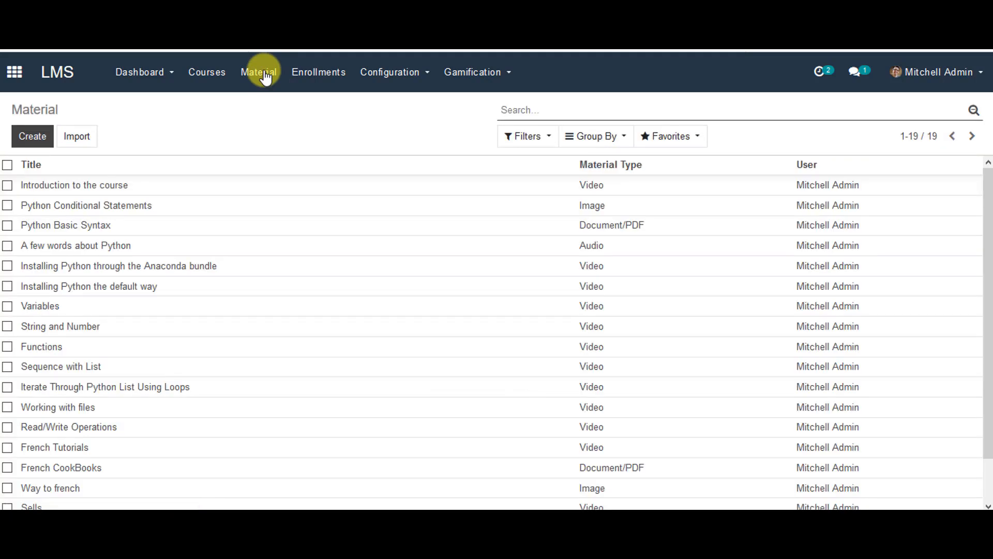
pyautogui.click(25, 136)
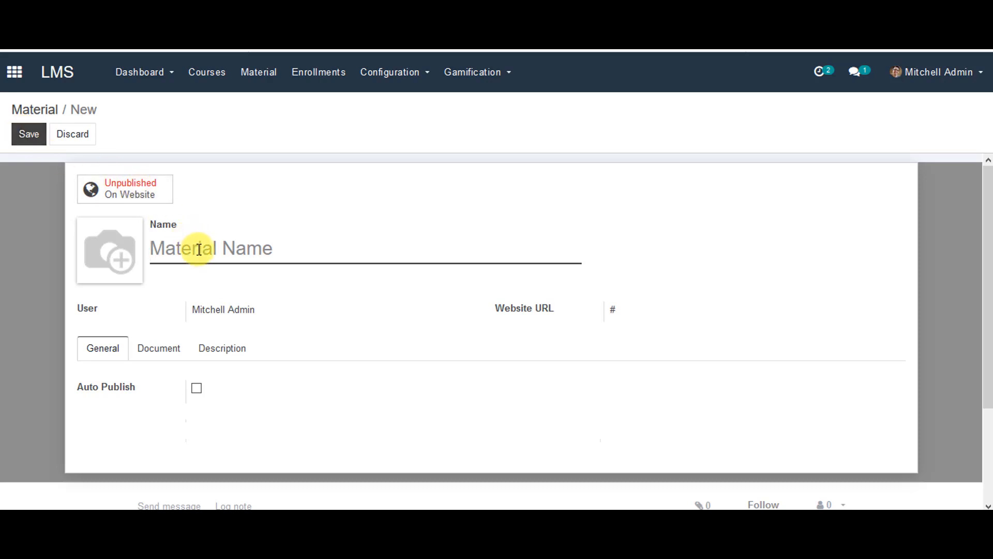
pyautogui.write('C')
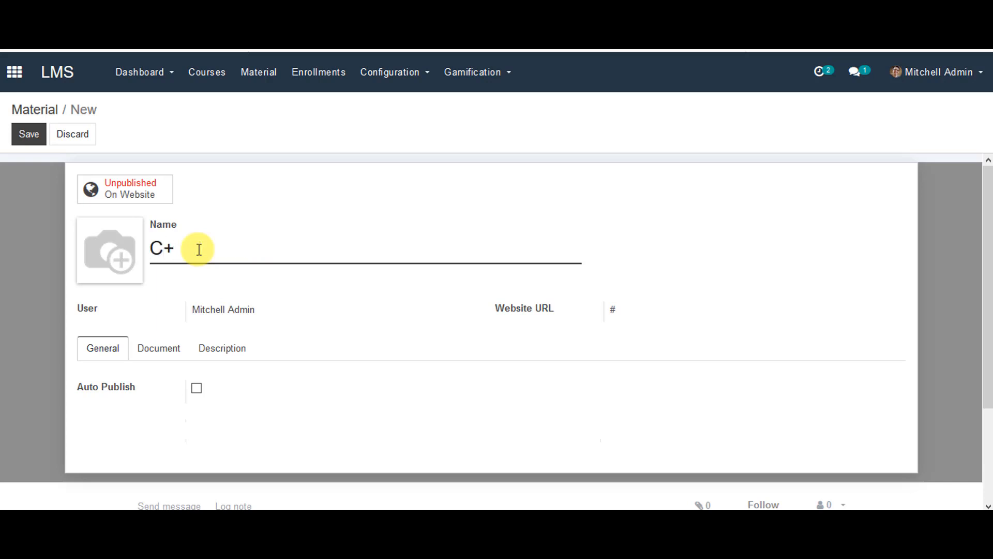
pyautogui.write('++ Basics')
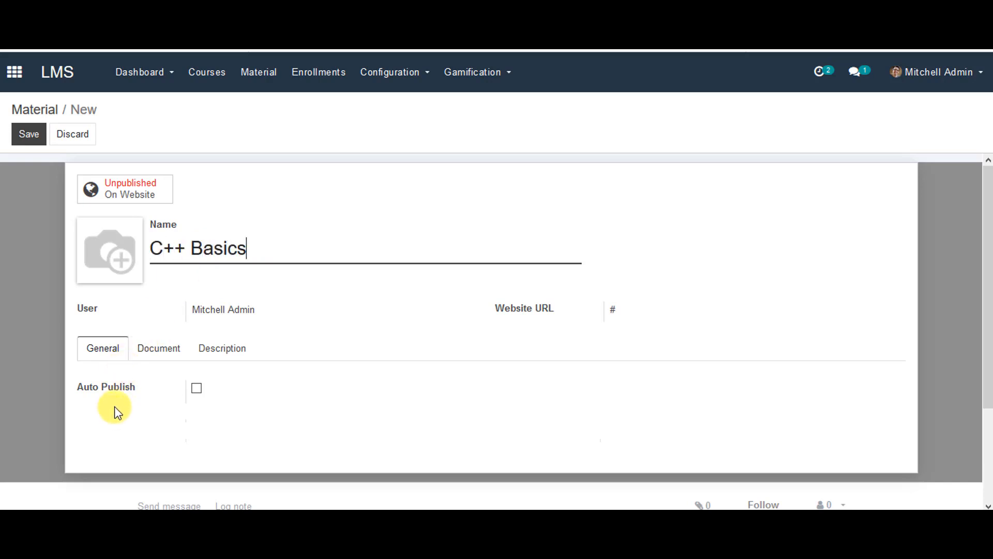
pyautogui.click(171, 348)
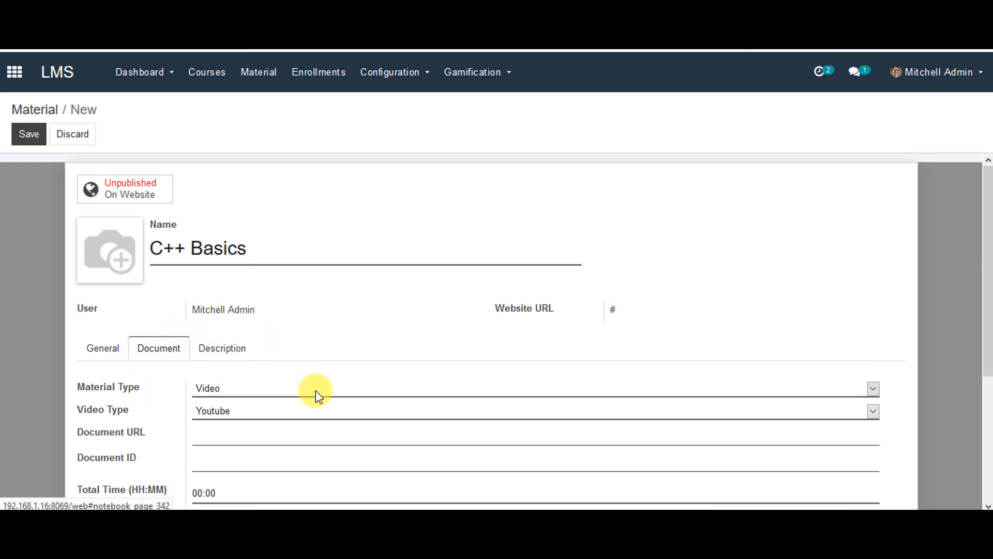
pyautogui.click(297, 388)
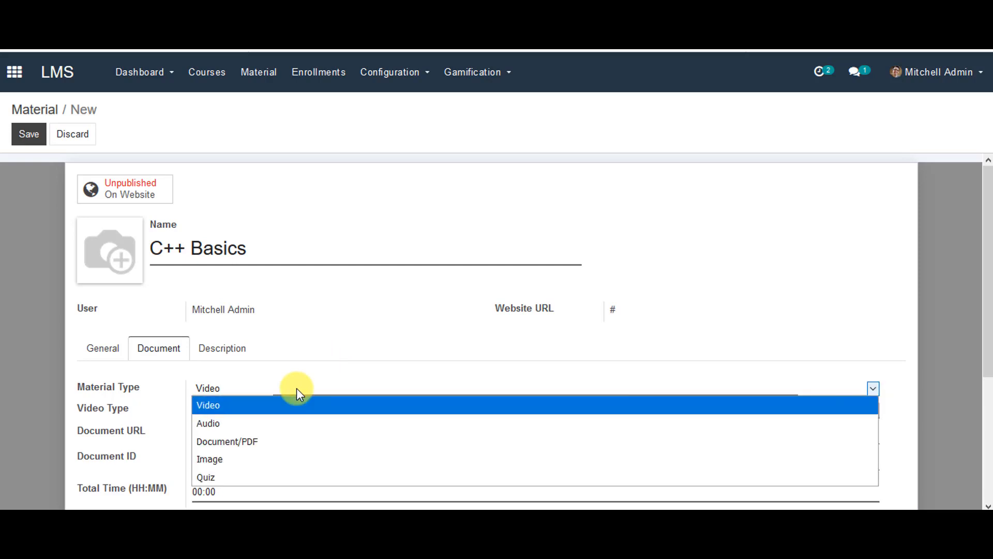
pyautogui.click(279, 438)
# Step: Attach cpp_tutorial(1).pdf, save the material and publish it on the website
pyautogui.click(261, 419)
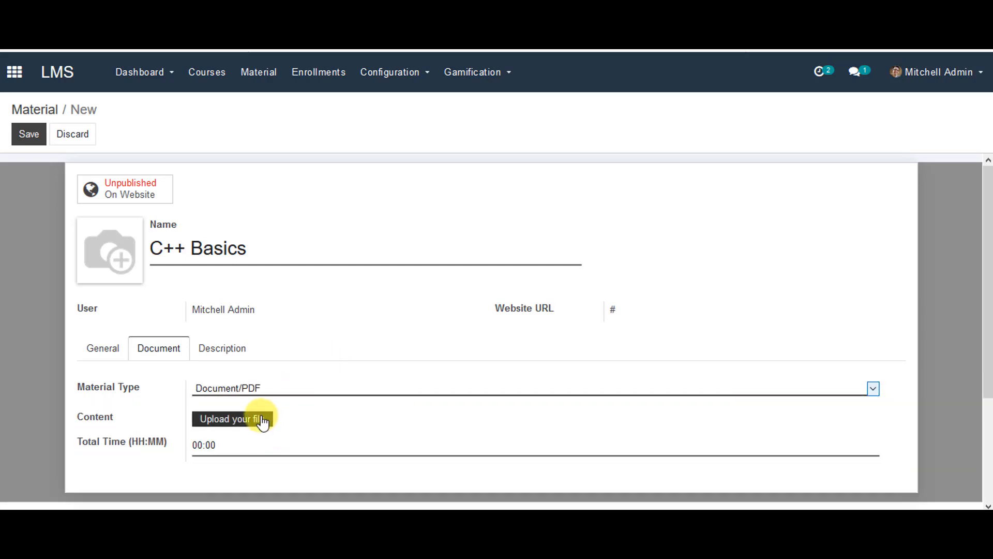
pyautogui.click(173, 102)
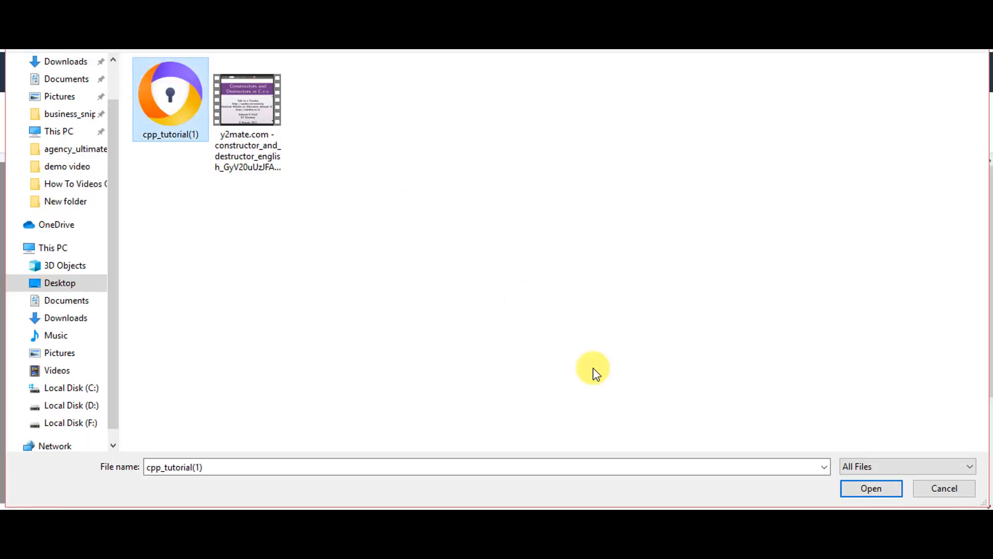
pyautogui.click(890, 489)
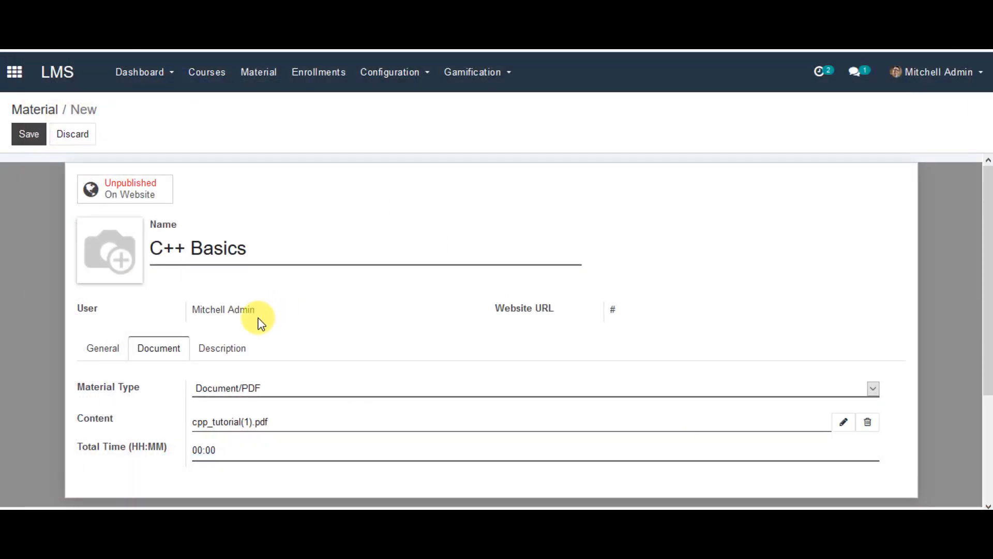
pyautogui.click(229, 350)
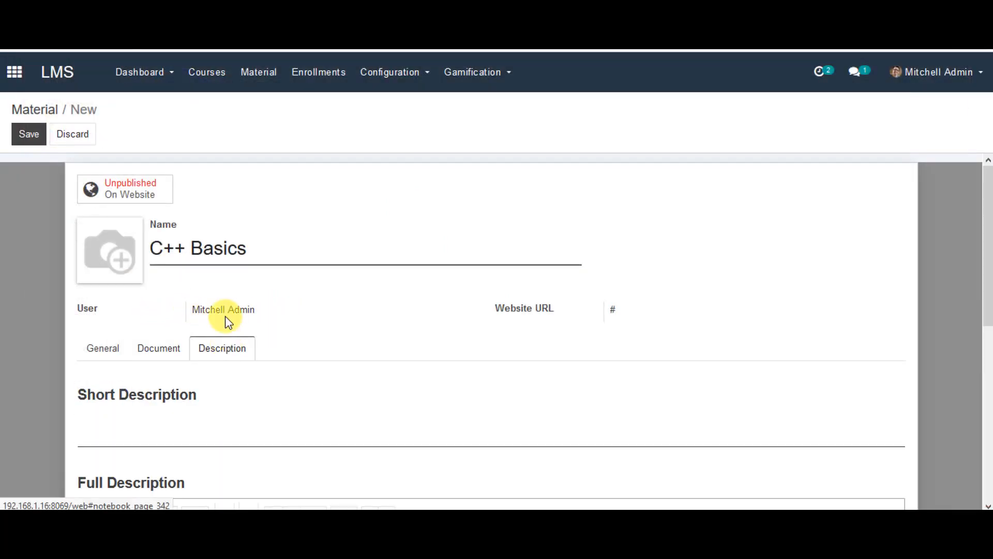
pyautogui.click(96, 347)
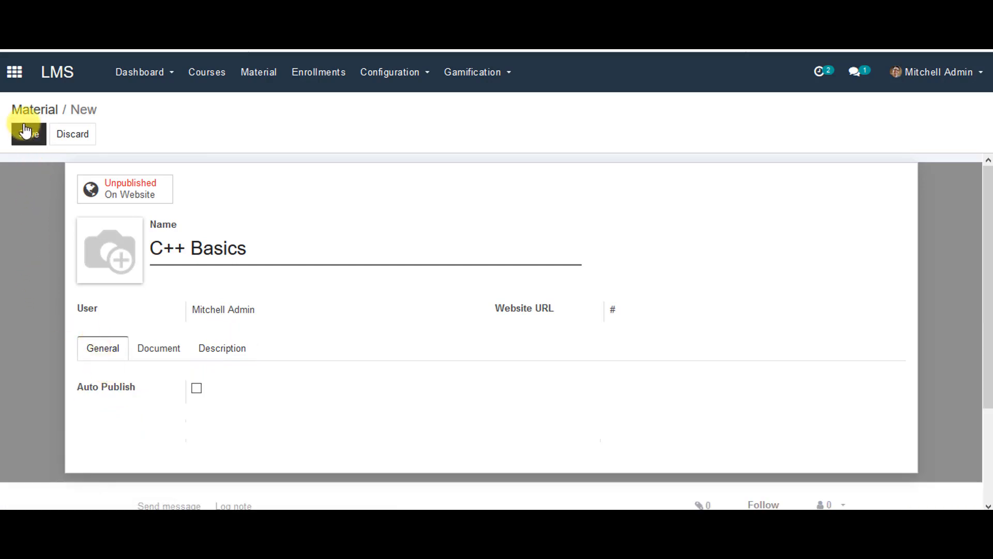
pyautogui.click(26, 135)
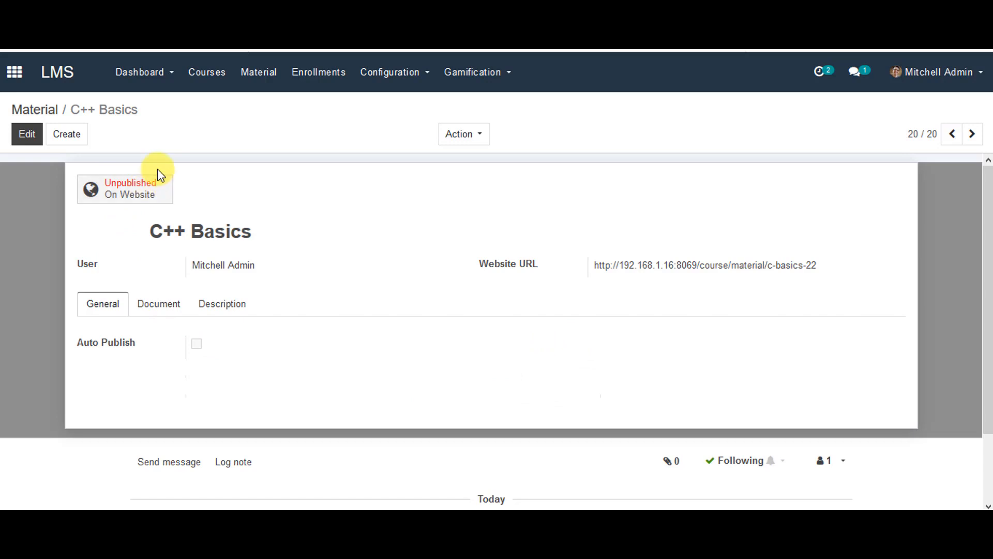
pyautogui.click(154, 182)
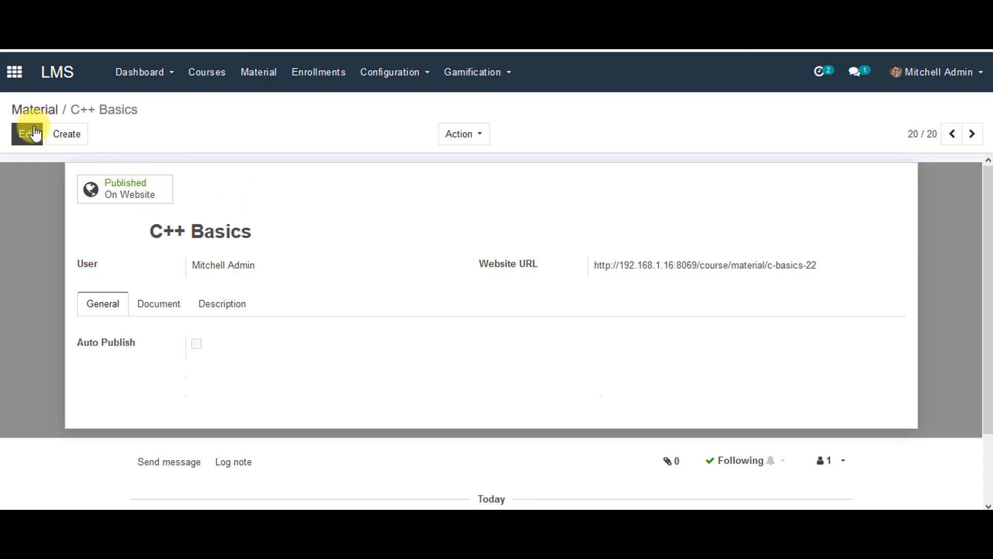
pyautogui.click(60, 136)
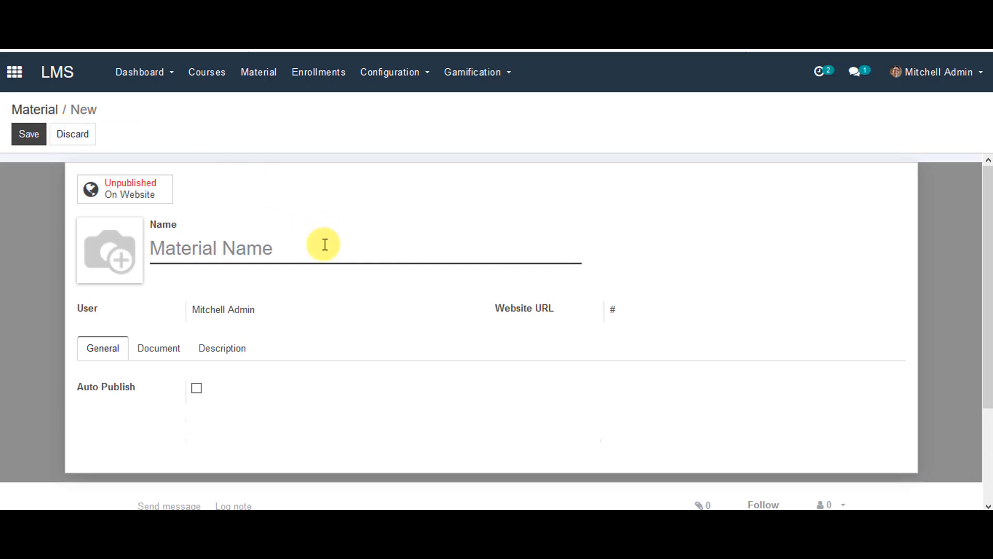
# Step: Name a new material 'C++ Constructors and Destructors', type Video, video source FileUpload
pyautogui.write('C++')
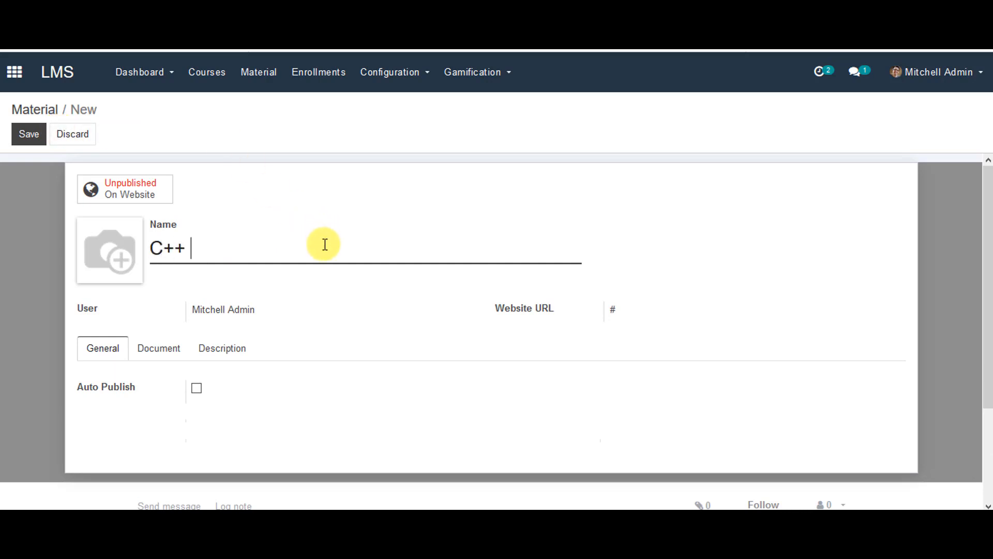
pyautogui.write(' Constructor')
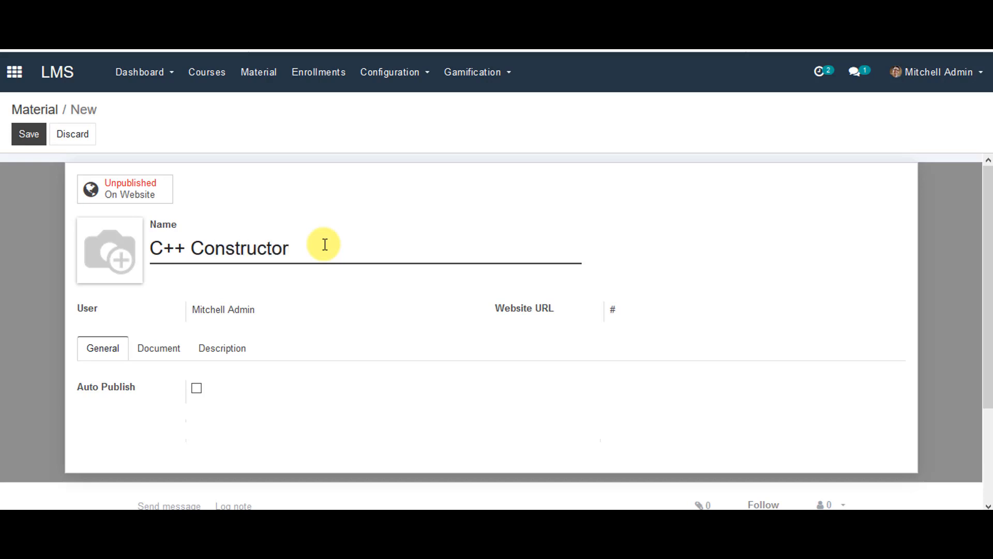
pyautogui.write('s and Destructors')
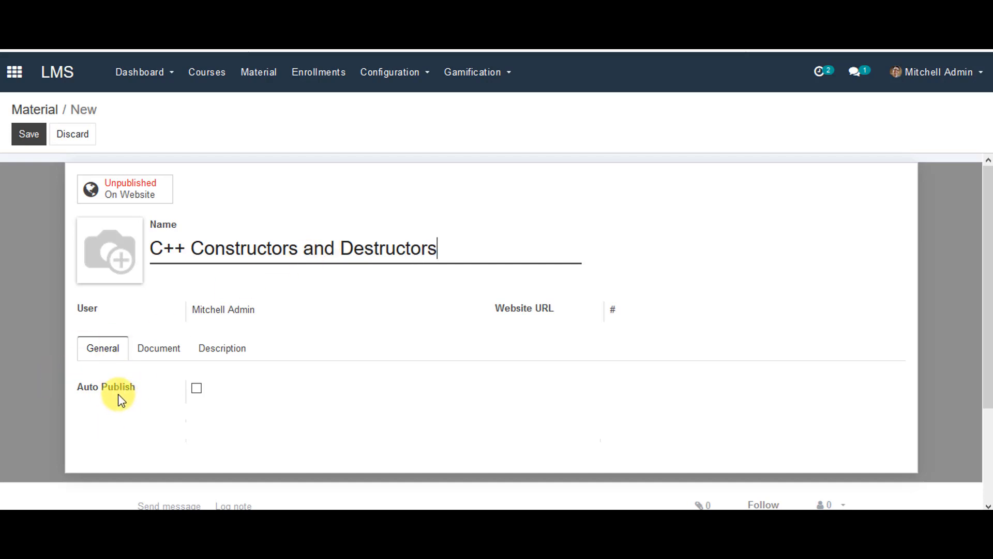
pyautogui.click(169, 351)
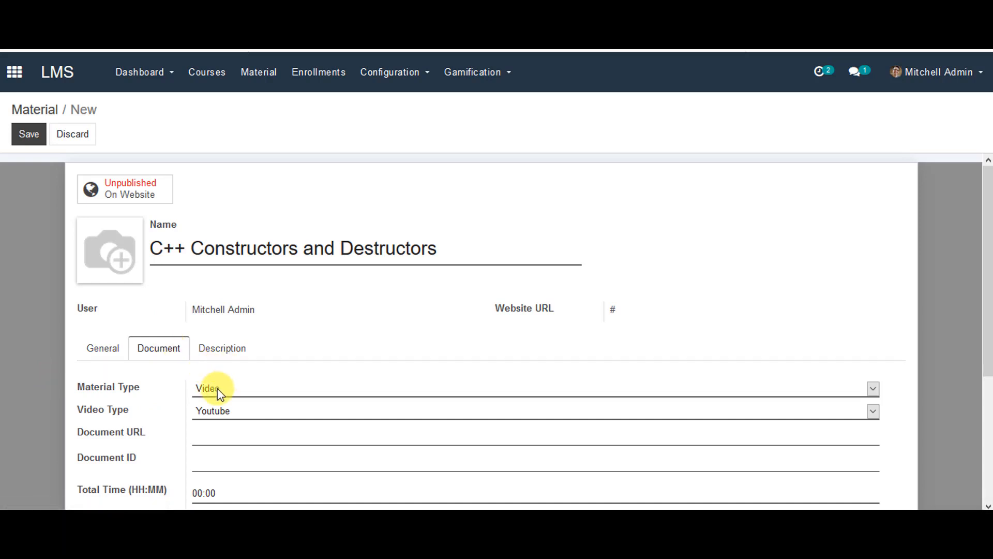
pyautogui.click(299, 386)
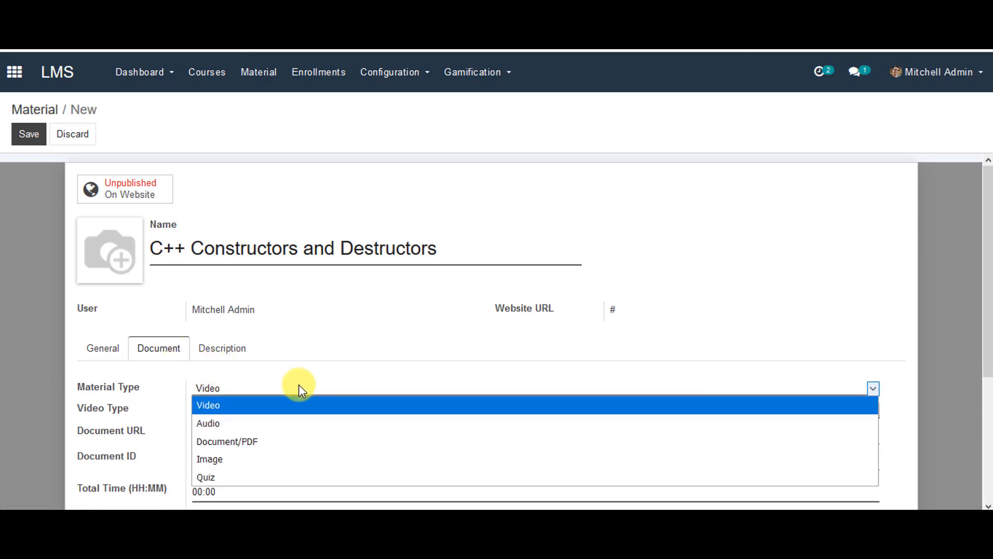
pyautogui.click(288, 387)
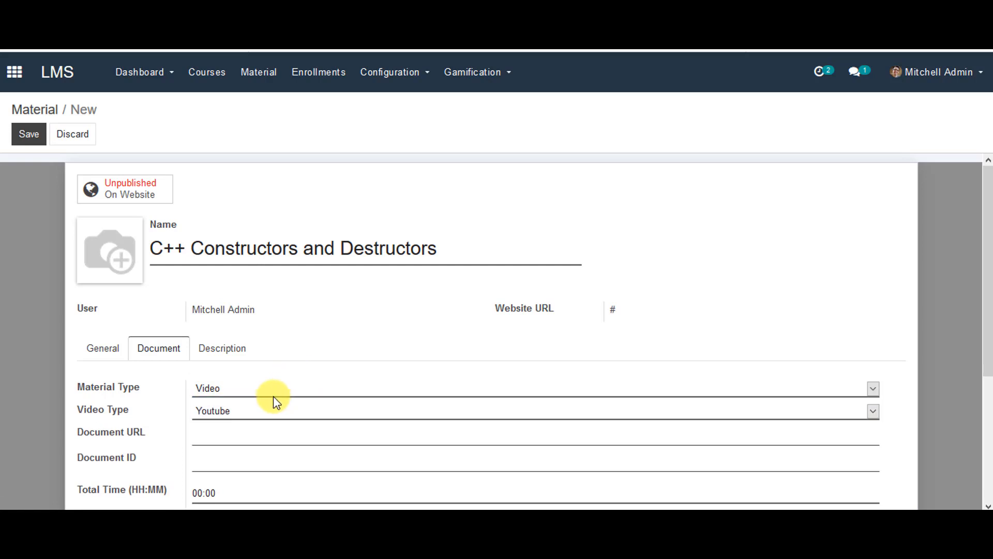
pyautogui.click(263, 411)
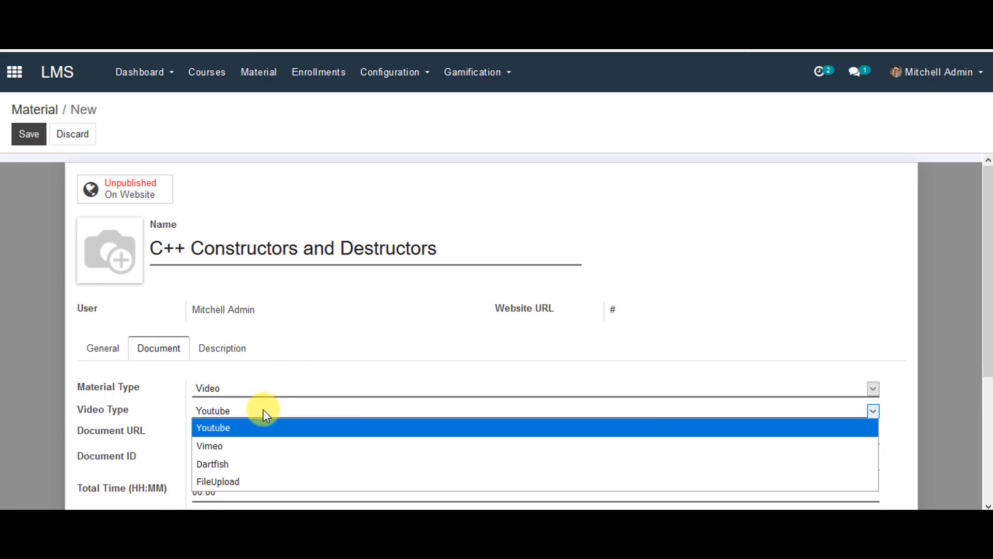
pyautogui.click(253, 481)
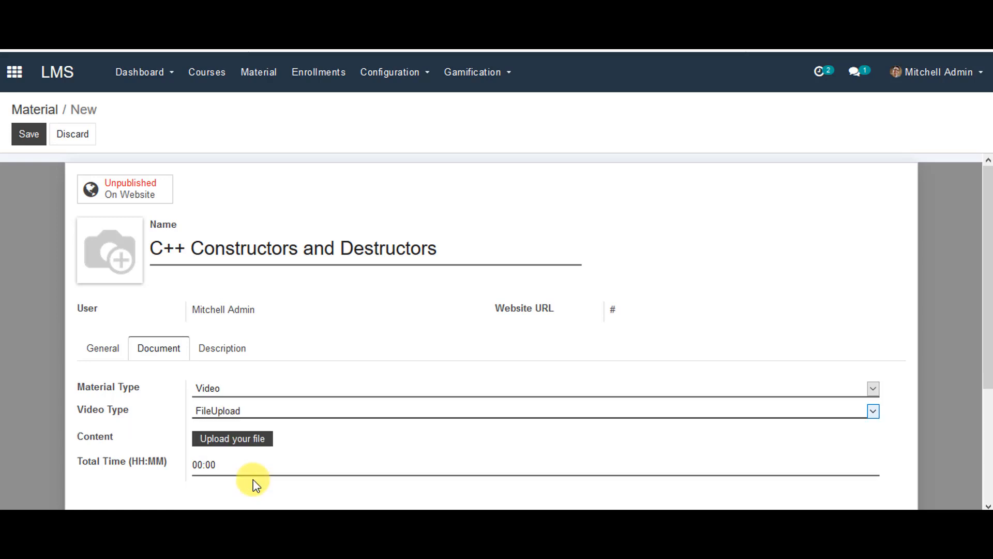
# Step: Upload the constructor and destructor video, save and publish the material
pyautogui.click(257, 443)
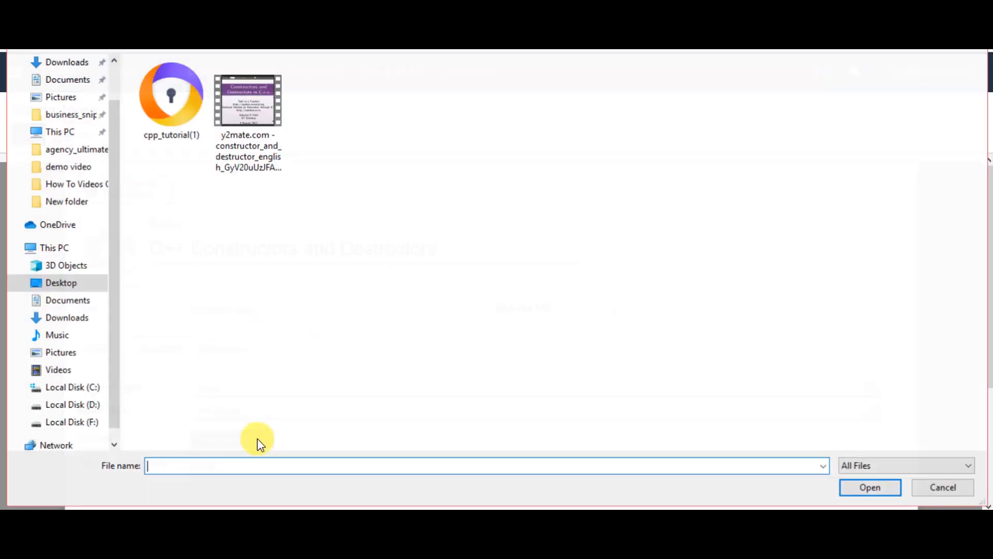
pyautogui.click(244, 113)
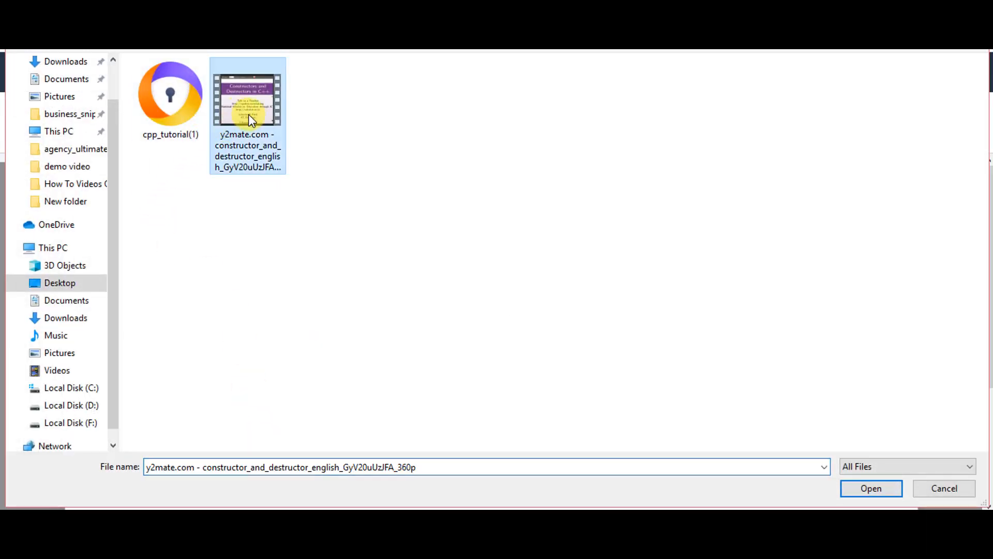
pyautogui.click(855, 492)
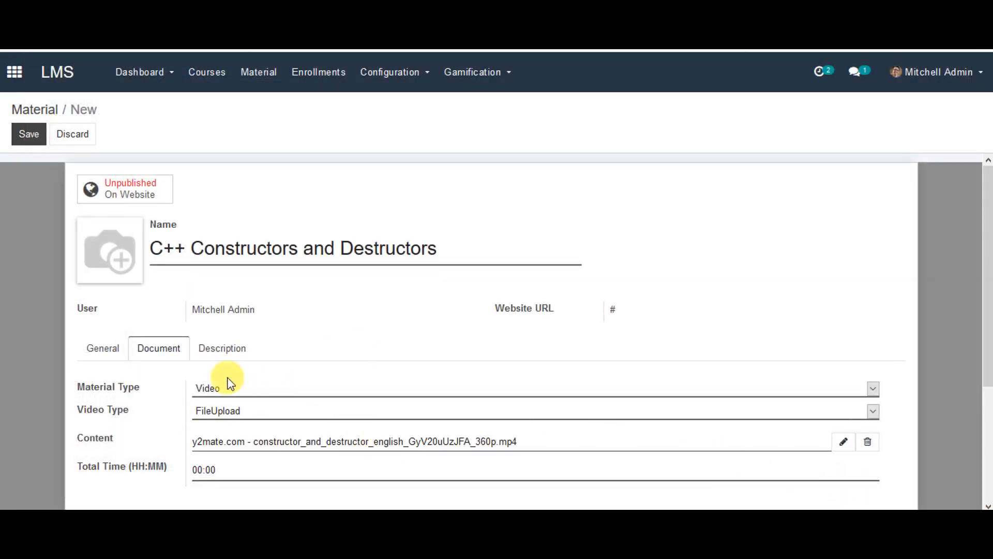
pyautogui.click(227, 356)
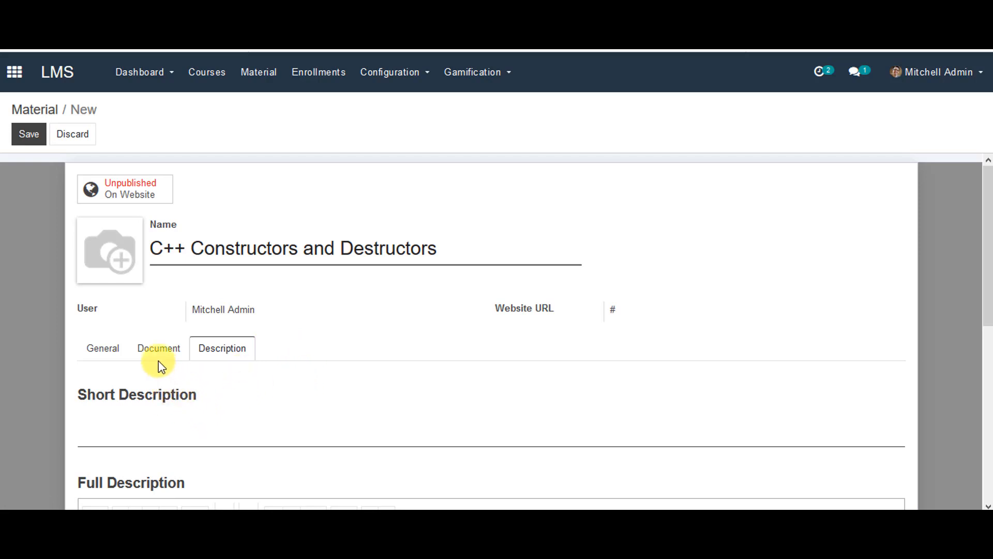
pyautogui.click(33, 137)
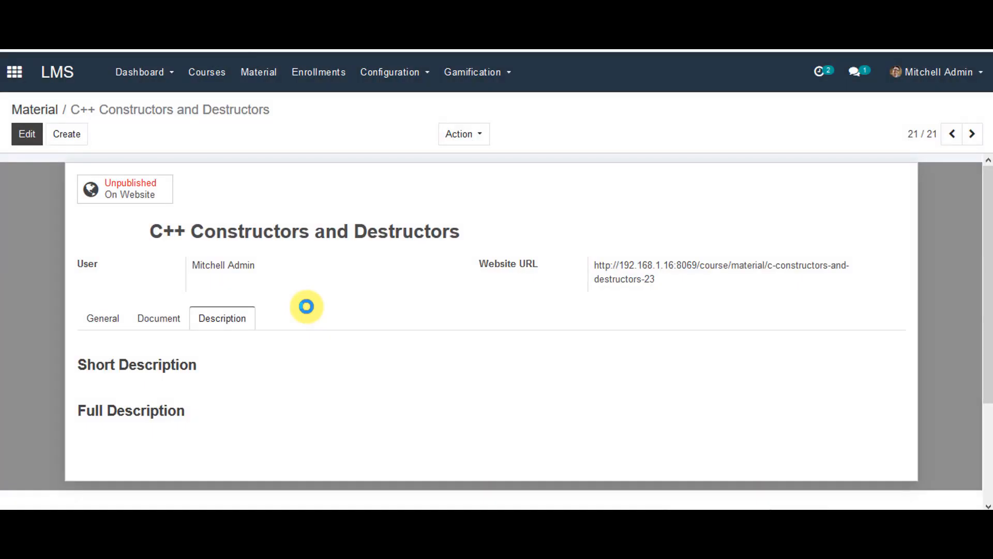
pyautogui.click(132, 189)
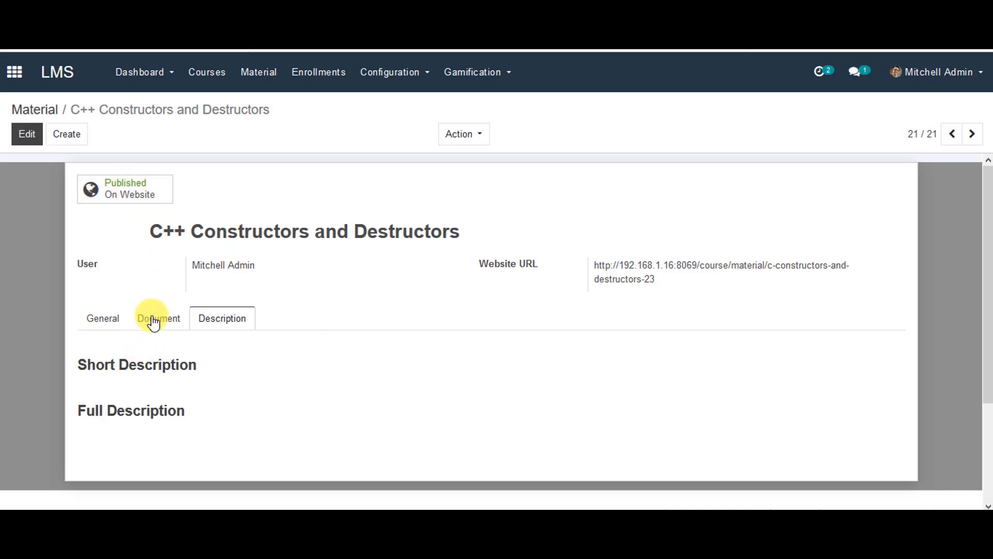
pyautogui.click(216, 74)
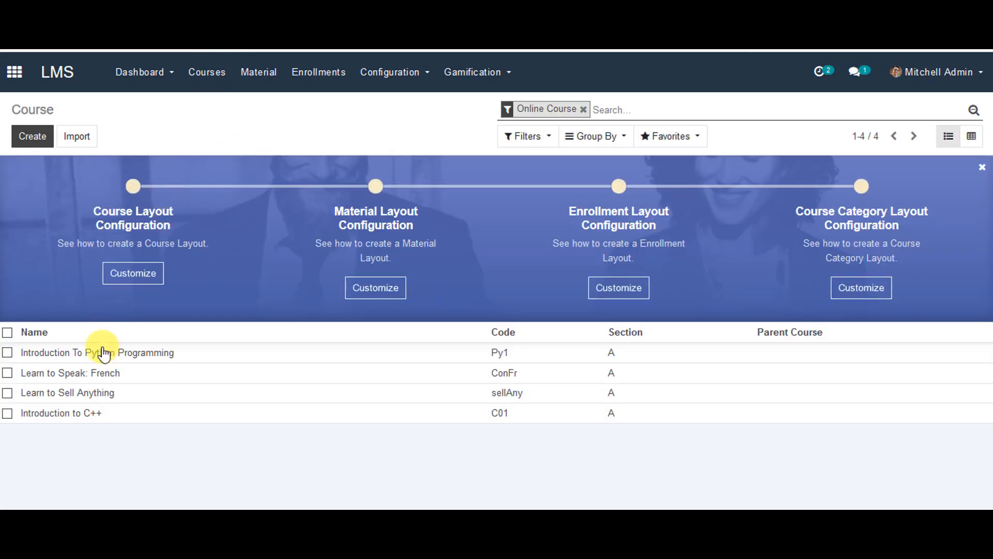
# Step: In Introduction to C++, add section 1 named 'C++ Basics Introduction'
pyautogui.click(68, 414)
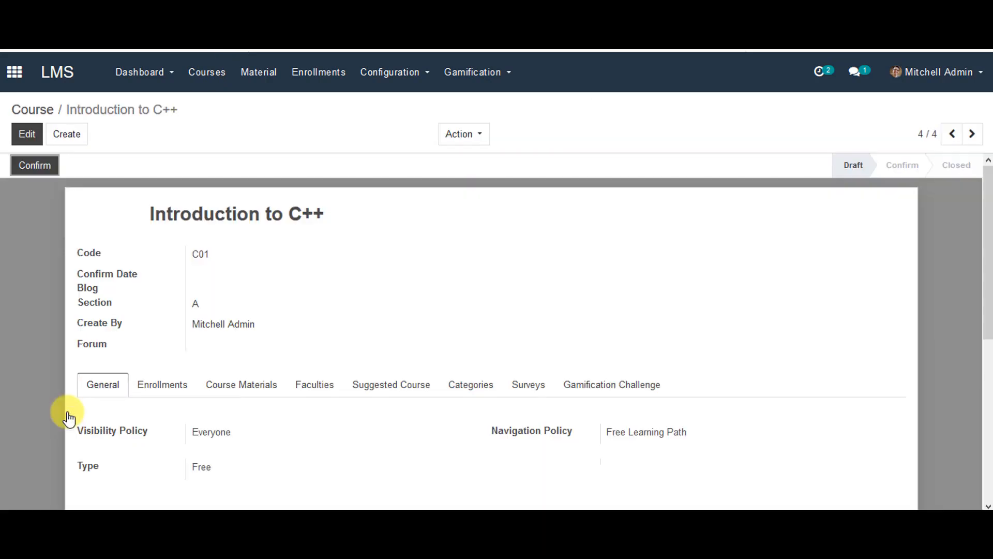
pyautogui.click(229, 386)
pyautogui.scroll(-3, 230, 383)
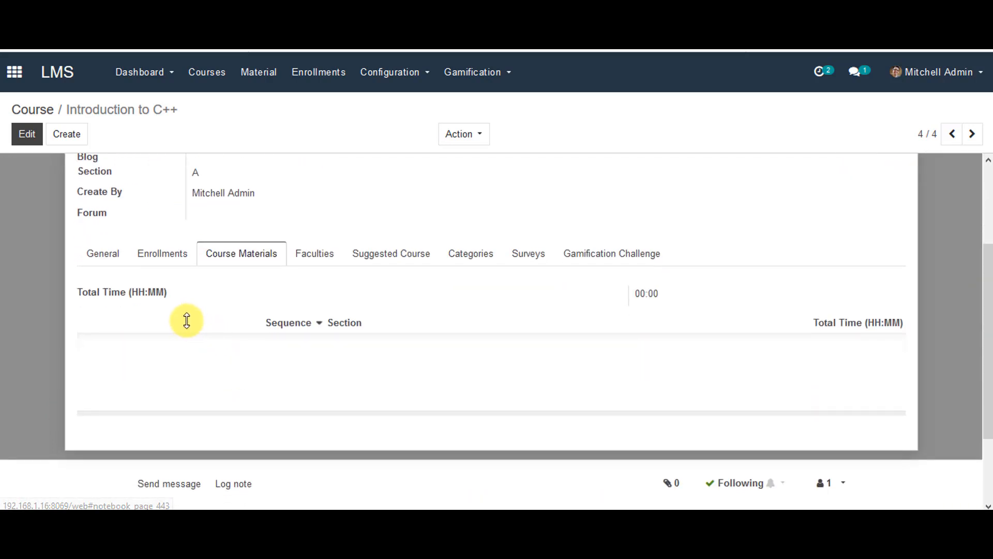
pyautogui.click(28, 138)
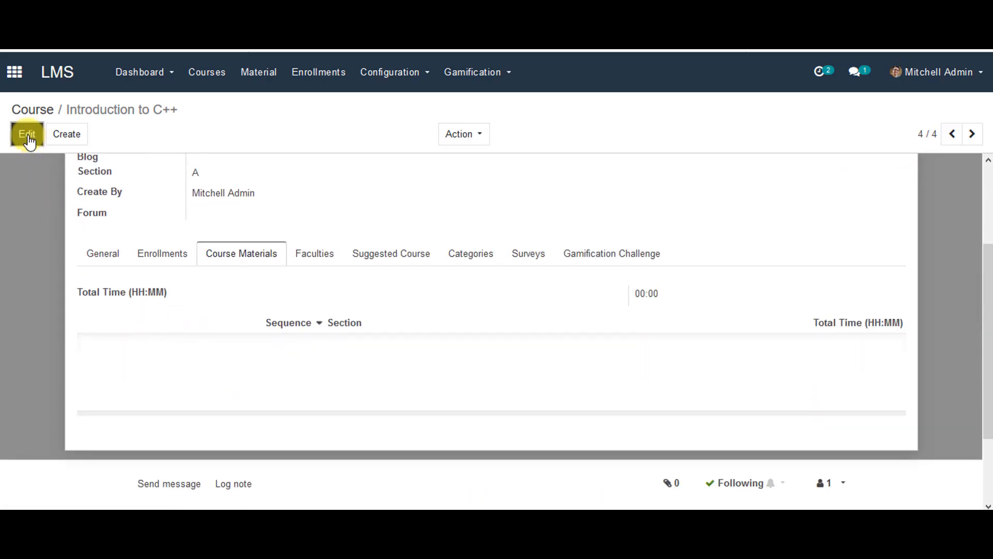
pyautogui.scroll(-1, 140, 382)
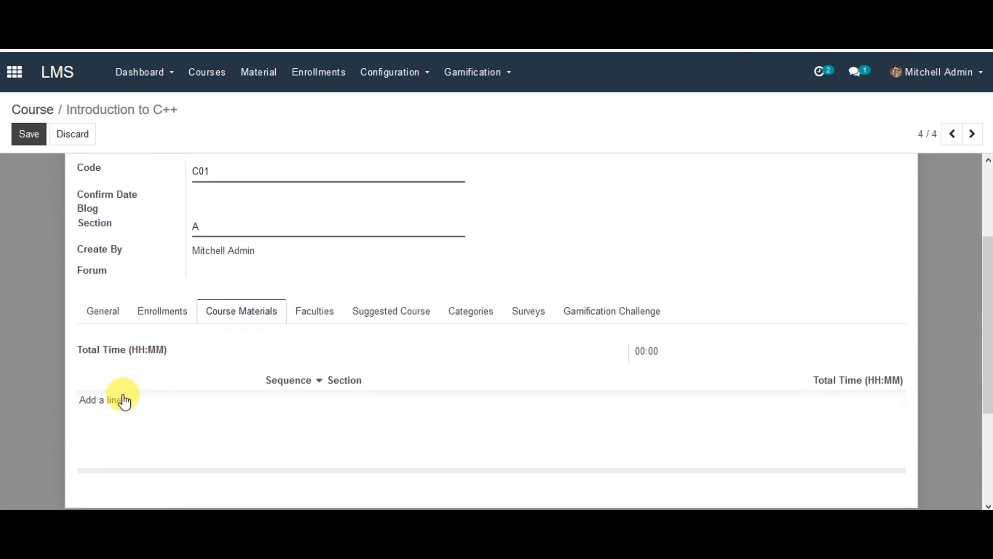
pyautogui.click(122, 400)
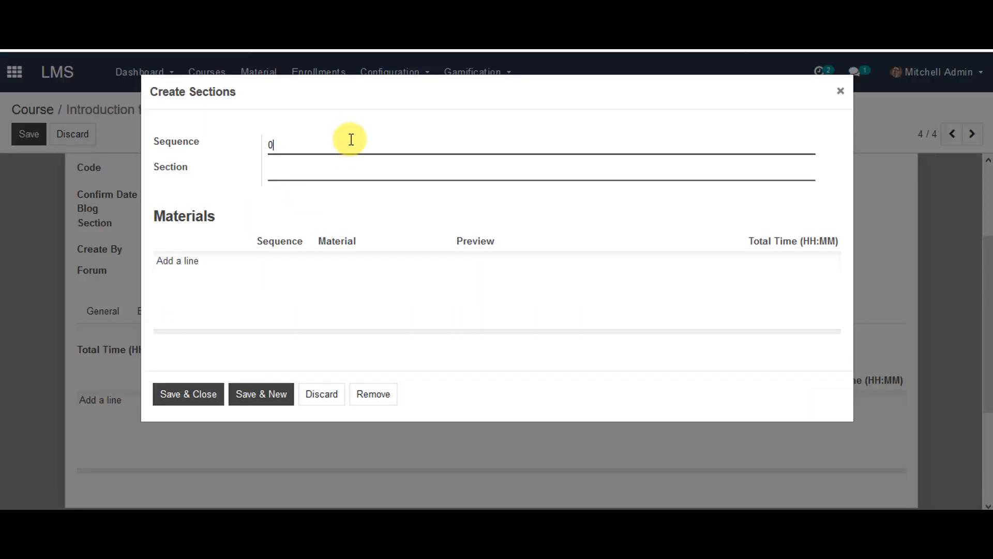
pyautogui.press('BackSpace')
pyautogui.click(344, 170)
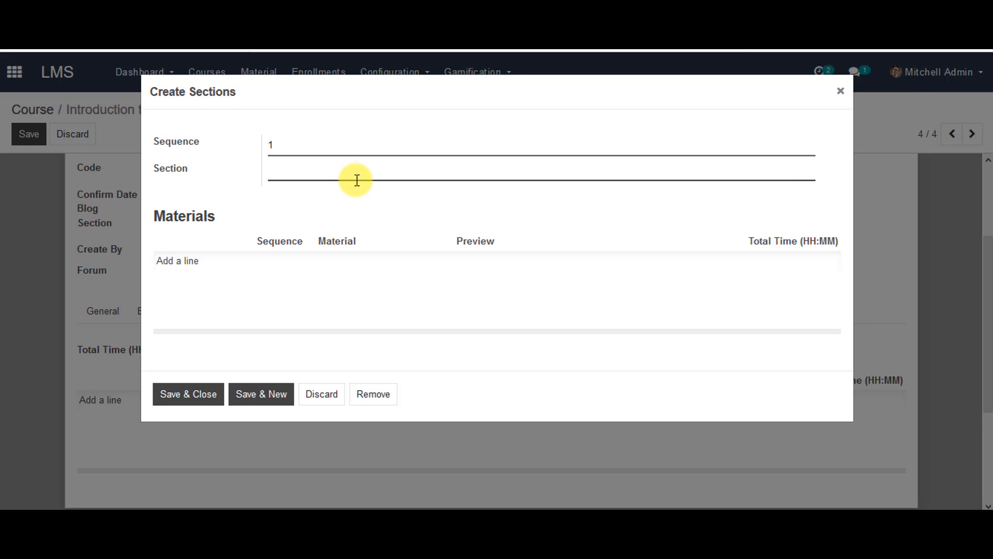
pyautogui.write('C++ Ba')
pyautogui.write('sics Intr')
pyautogui.write('oduction')
# Step: Add C++ Basics as the section's material at sequence 1 and save
pyautogui.click(163, 264)
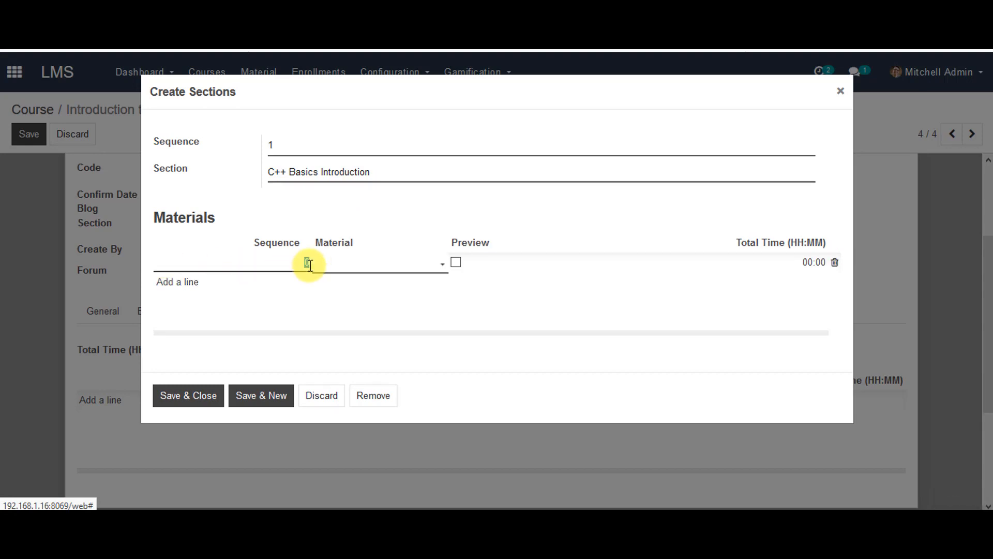
pyautogui.press('BackSpace')
pyautogui.write('1')
pyautogui.click(354, 262)
pyautogui.click(363, 418)
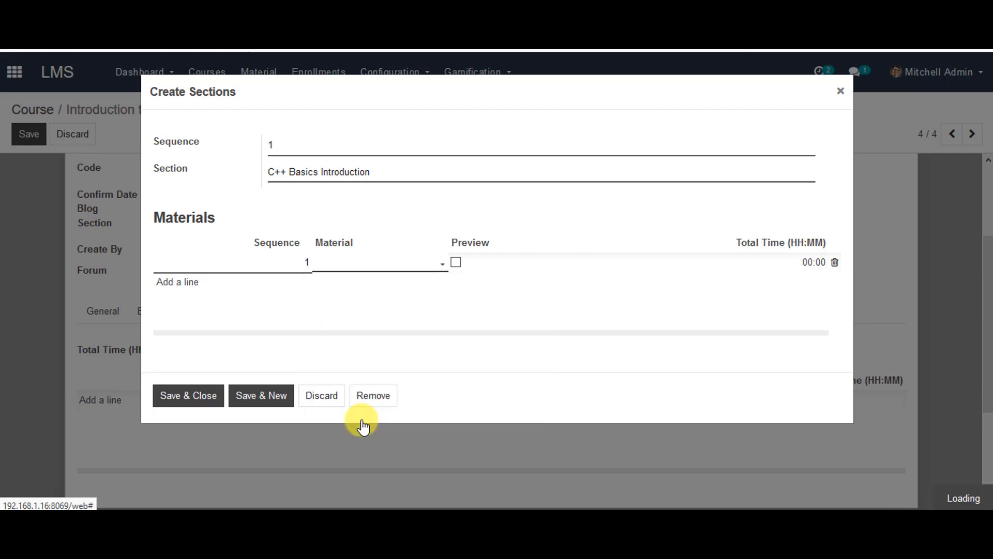
pyautogui.scroll(-3, 337, 324)
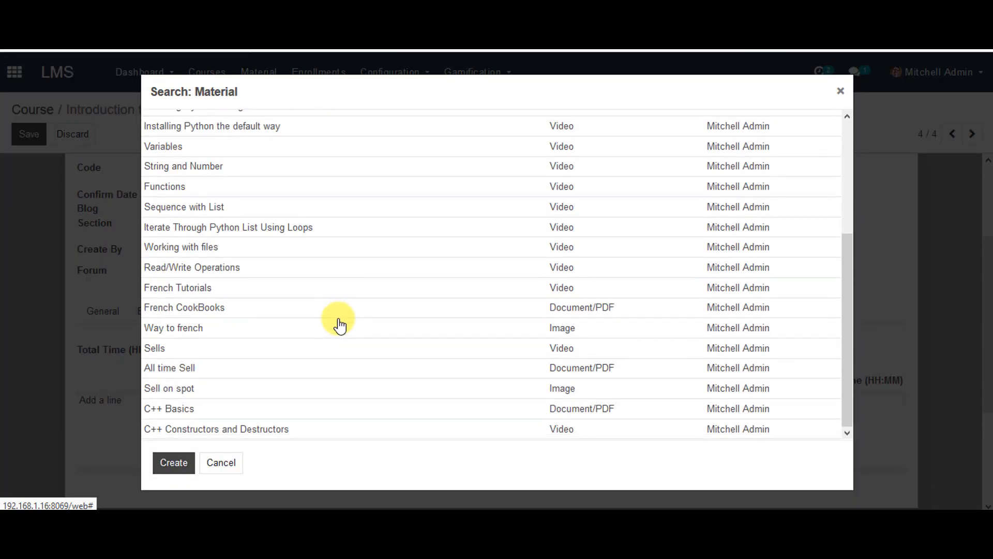
pyautogui.click(297, 411)
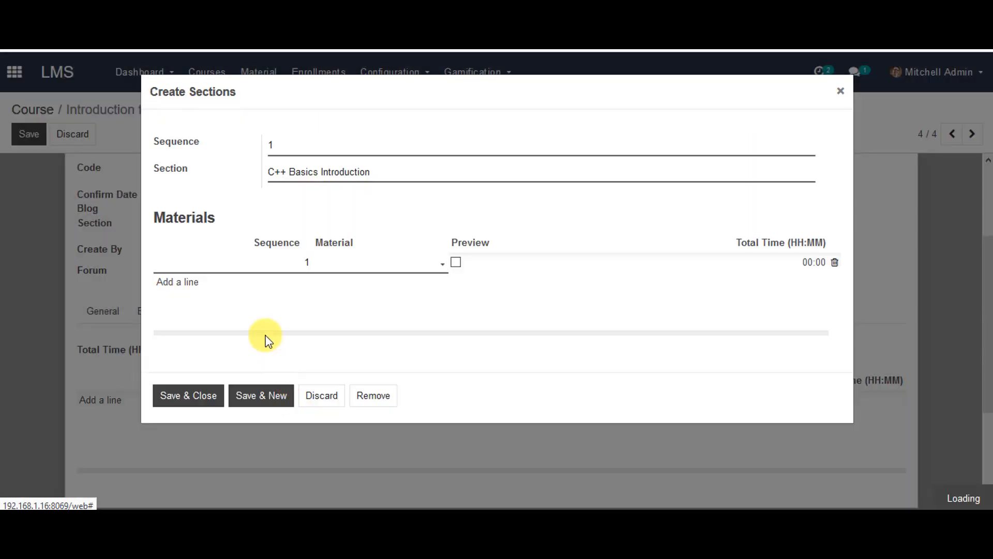
pyautogui.click(263, 398)
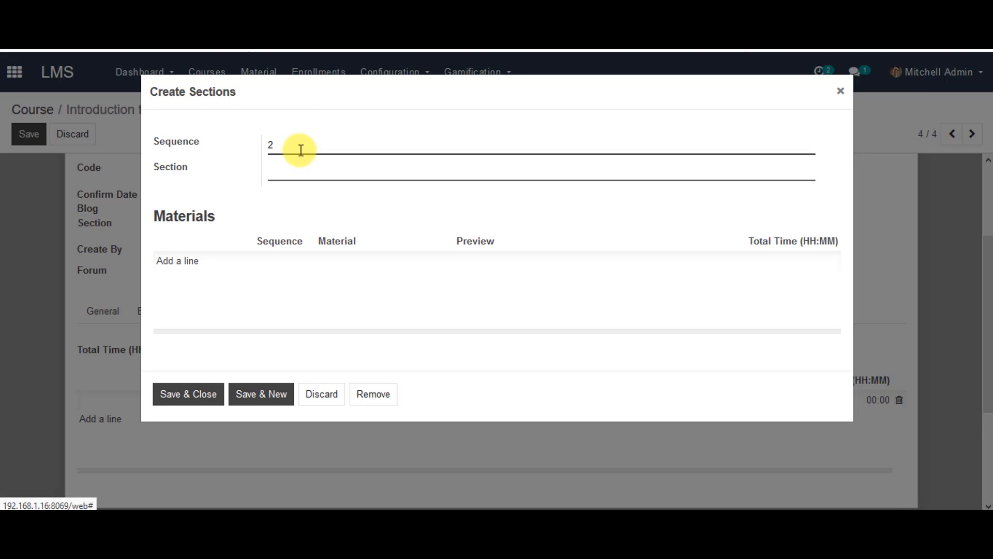
# Step: Name section 2 'C++ Programming', add a material to it, and save and close
pyautogui.click(308, 166)
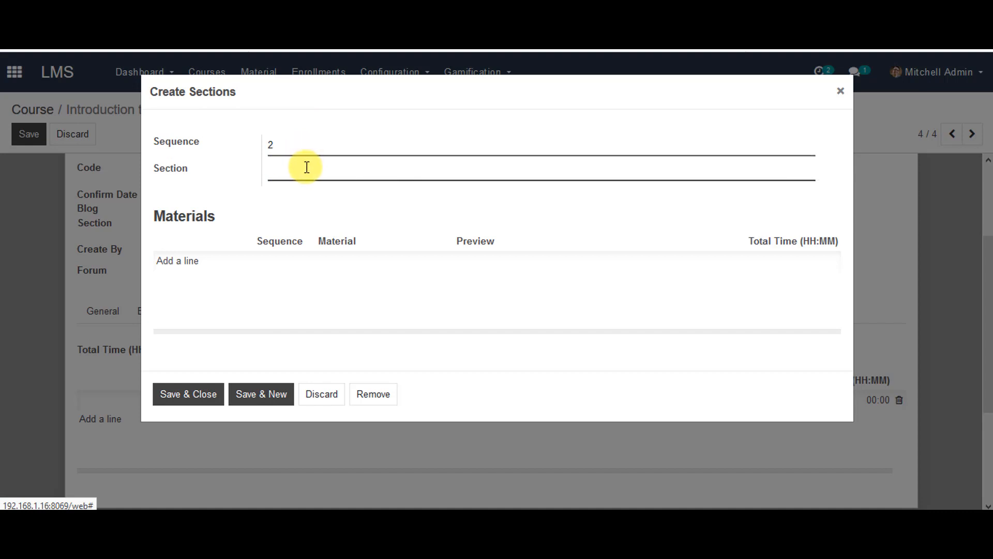
pyautogui.write('C++ Programming')
pyautogui.click(184, 262)
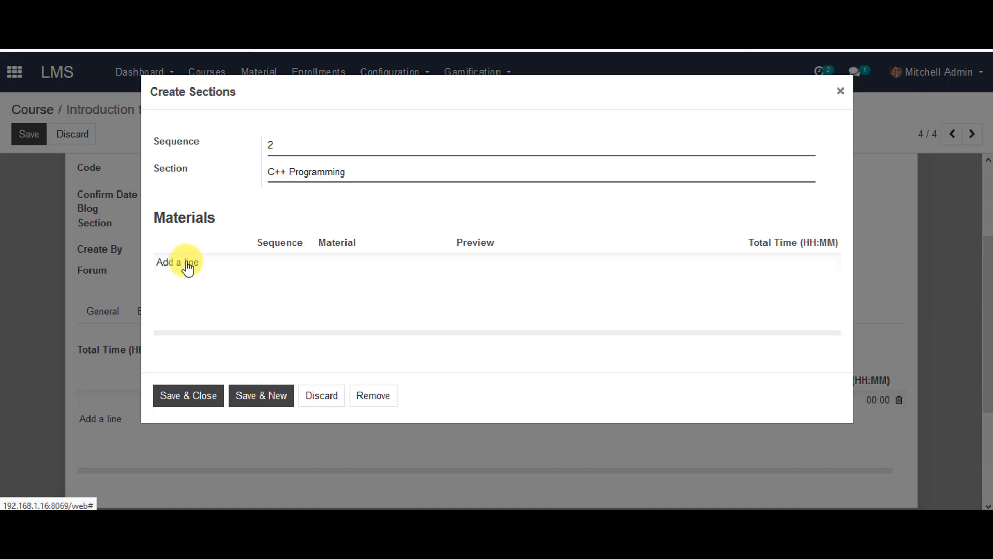
pyautogui.click(187, 265)
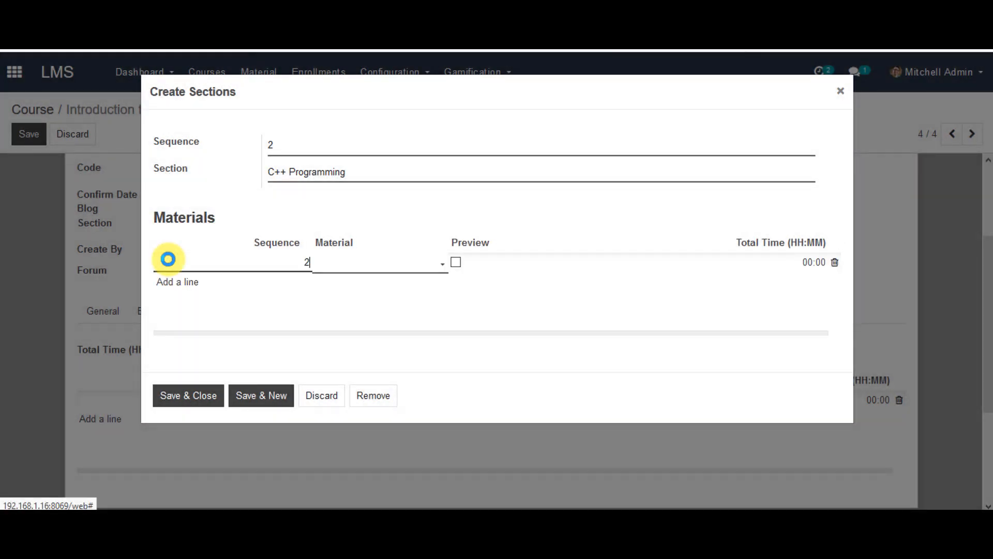
pyautogui.click(406, 264)
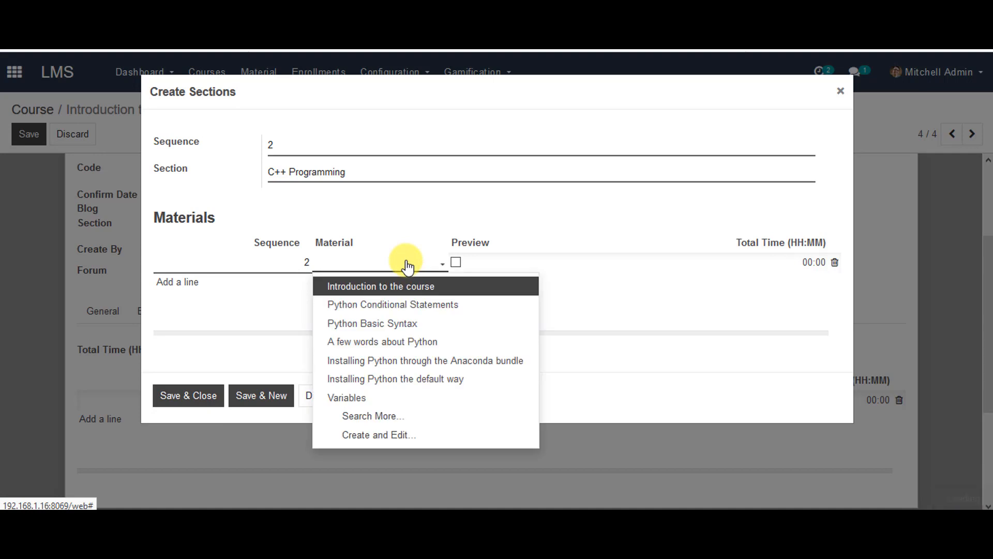
pyautogui.click(410, 417)
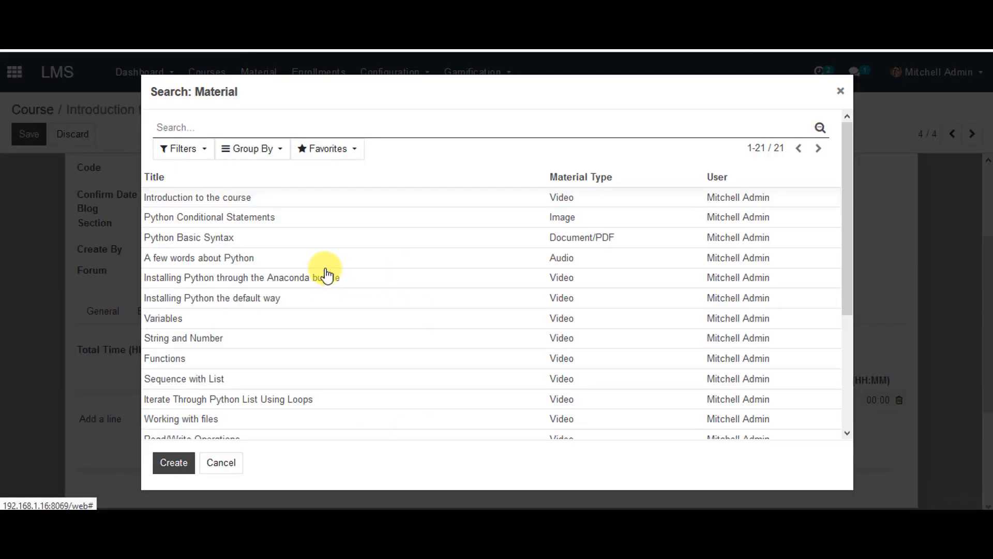
pyautogui.scroll(-5, 318, 321)
pyautogui.click(282, 427)
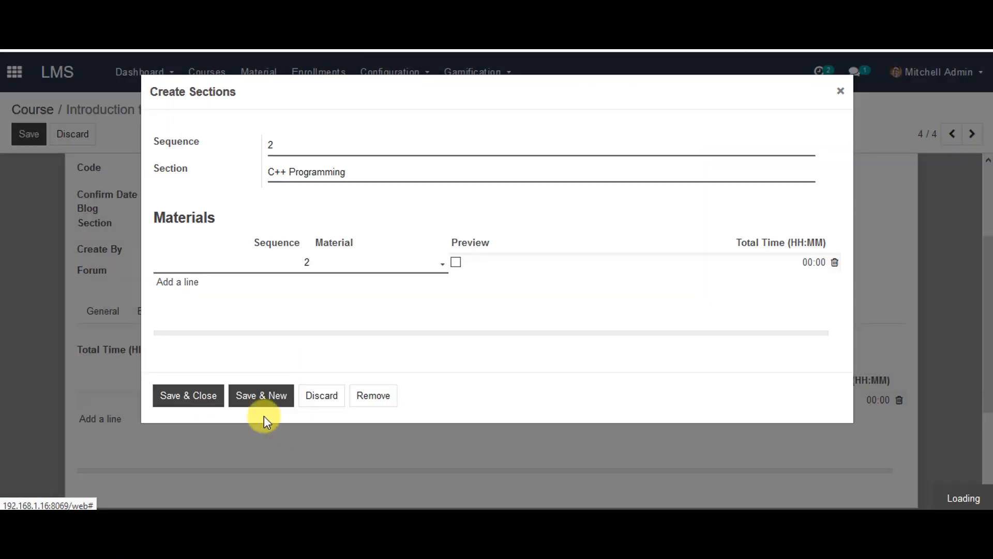
pyautogui.click(200, 398)
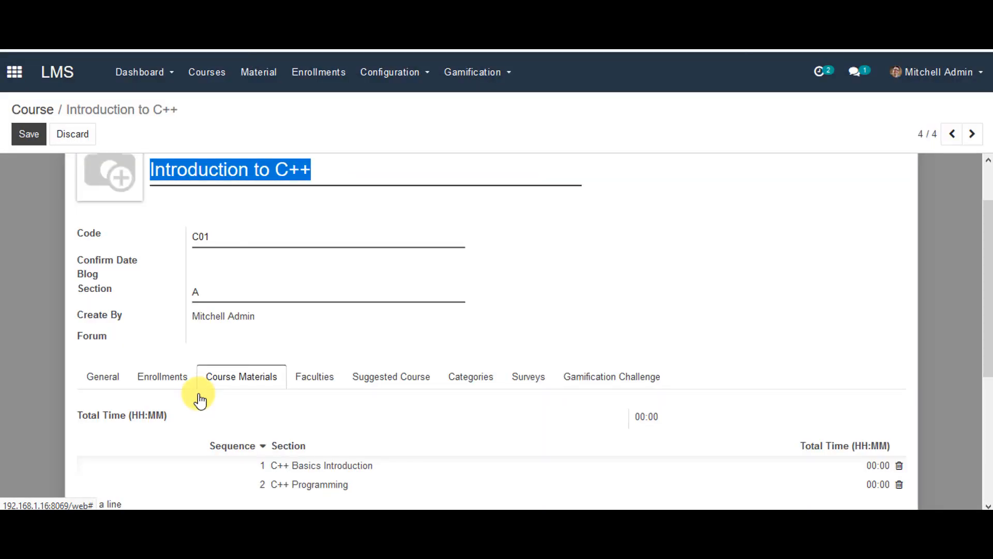
# Step: Save the sections, then add Introduction to C++ as a suggested course and save
pyautogui.scroll(2, 284, 377)
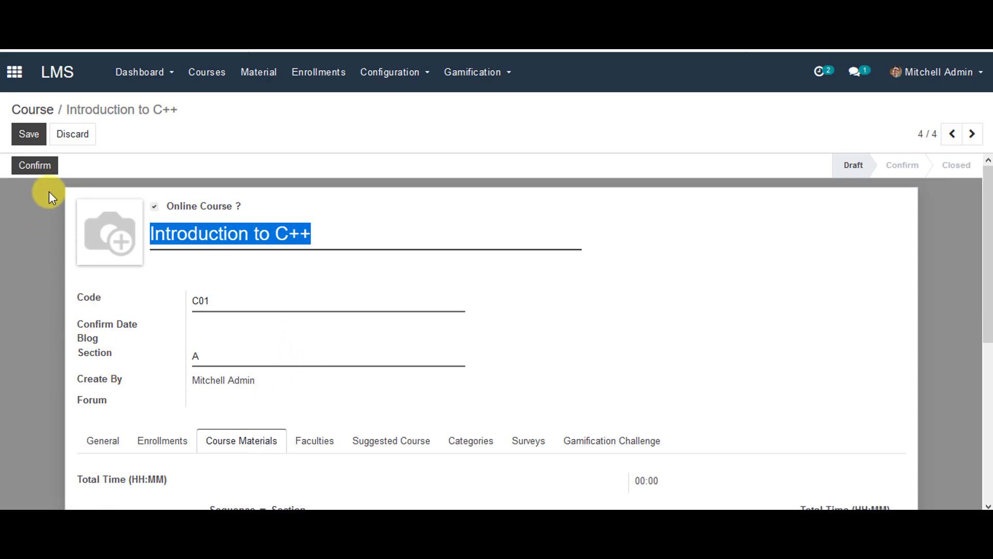
pyautogui.click(24, 141)
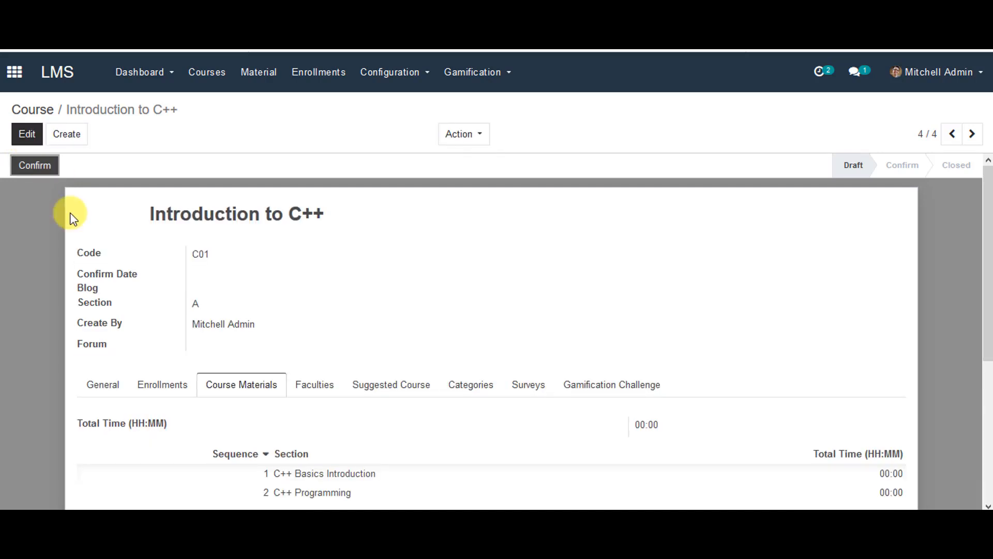
pyautogui.click(403, 391)
pyautogui.scroll(-3, 403, 391)
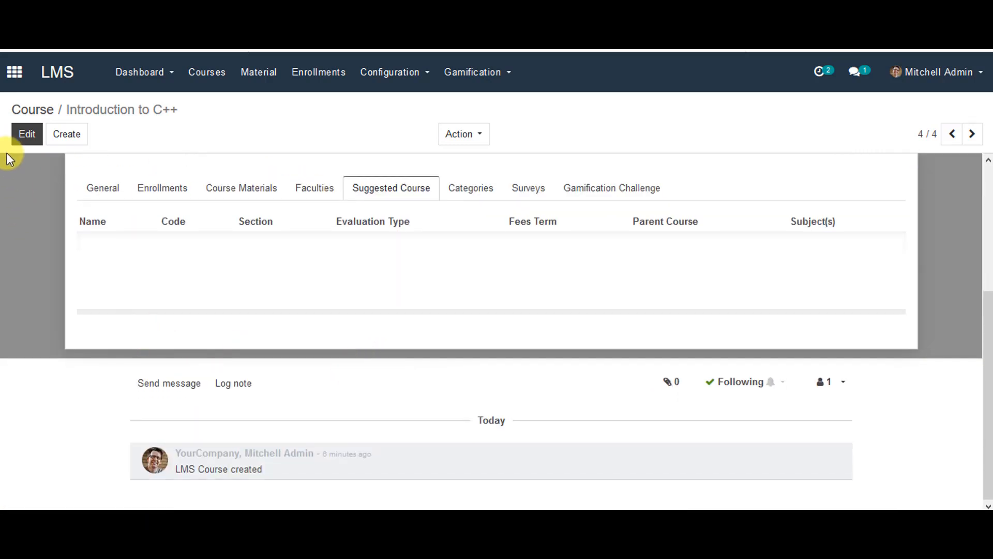
pyautogui.click(27, 135)
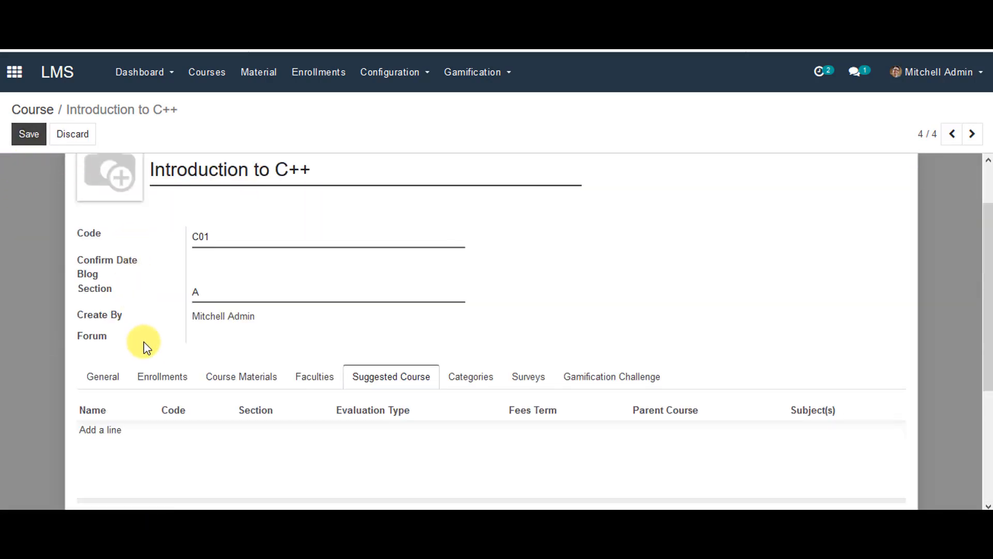
pyautogui.scroll(-1, 129, 362)
pyautogui.click(113, 364)
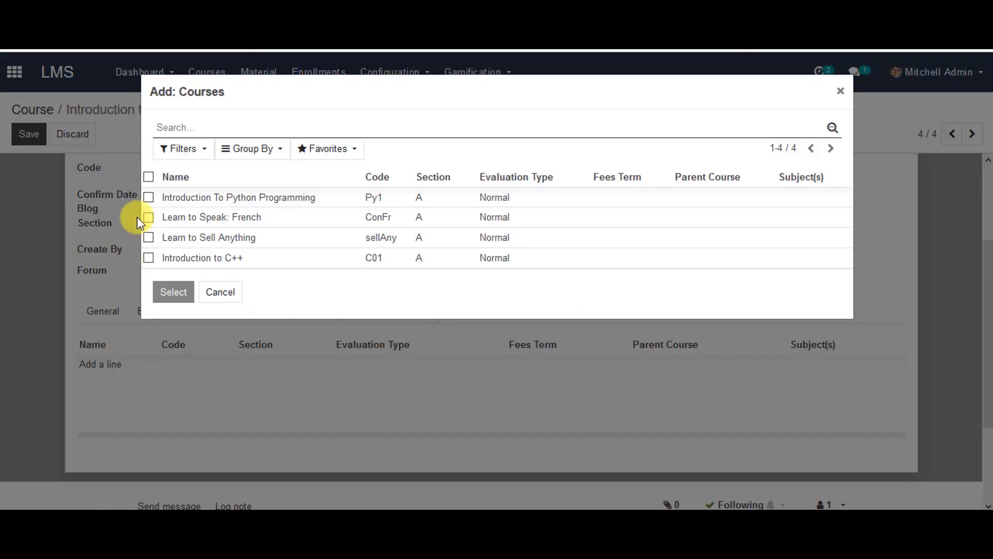
pyautogui.click(149, 258)
pyautogui.click(160, 291)
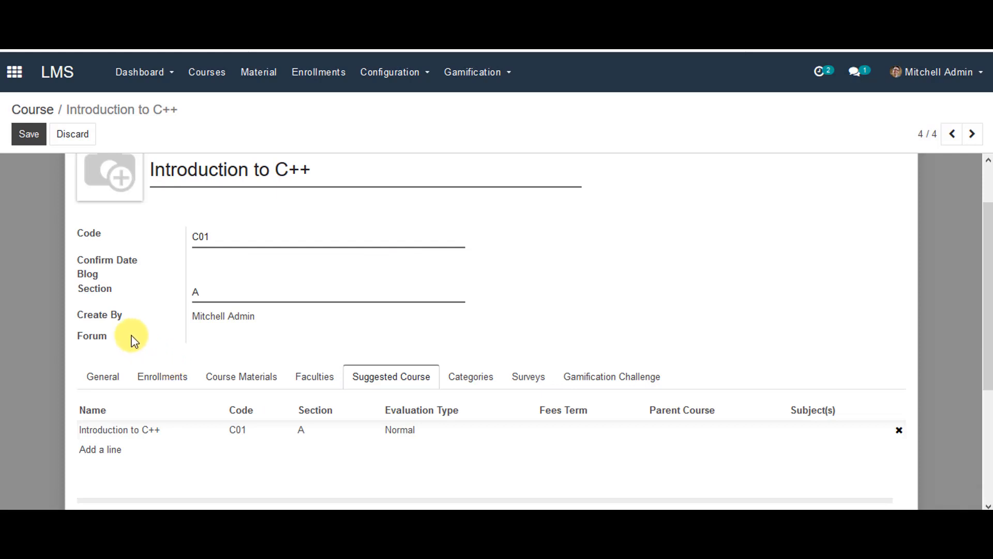
pyautogui.click(32, 135)
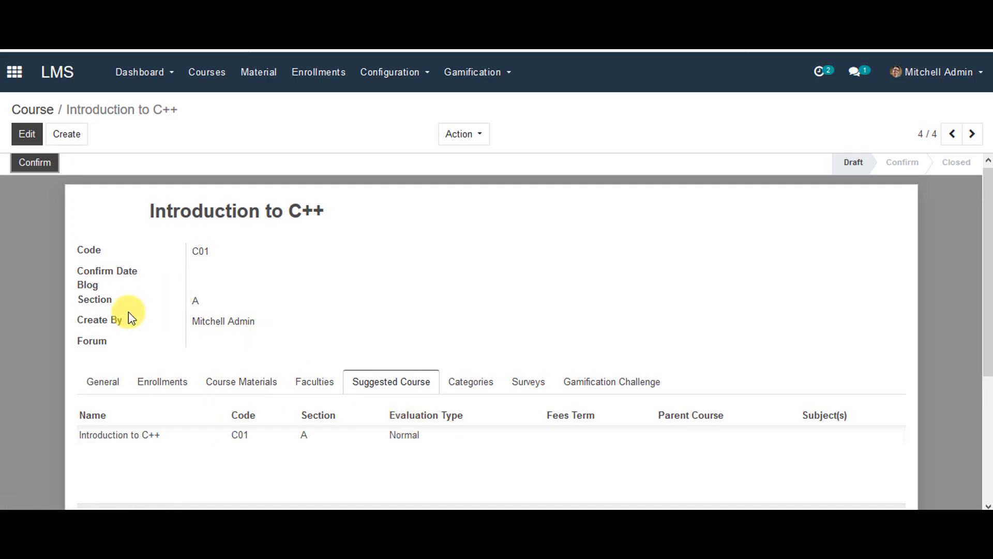
# Step: Add the first listed instructor to the Introduction to C++ course's Faculties and save the course
pyautogui.click(28, 135)
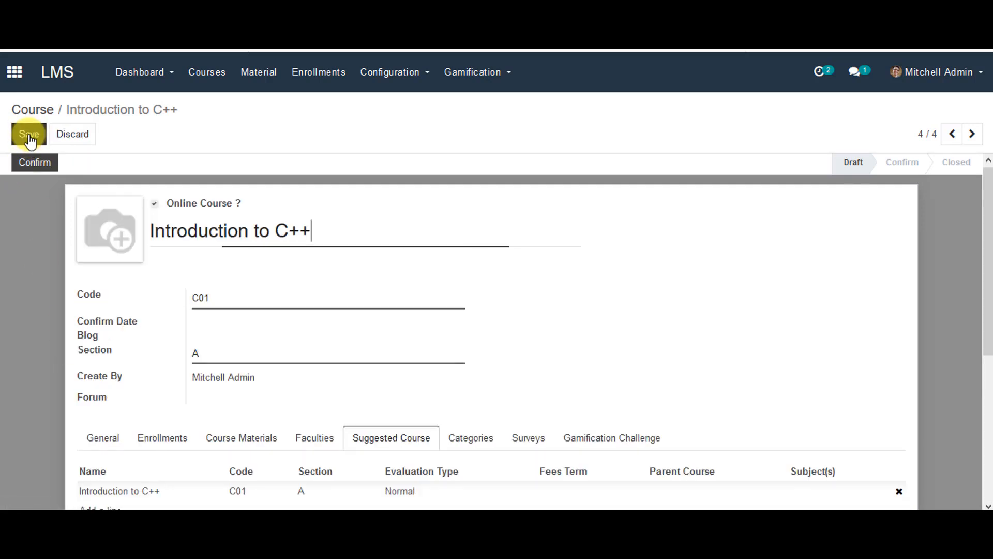
pyautogui.click(306, 441)
pyautogui.scroll(-3, 193, 406)
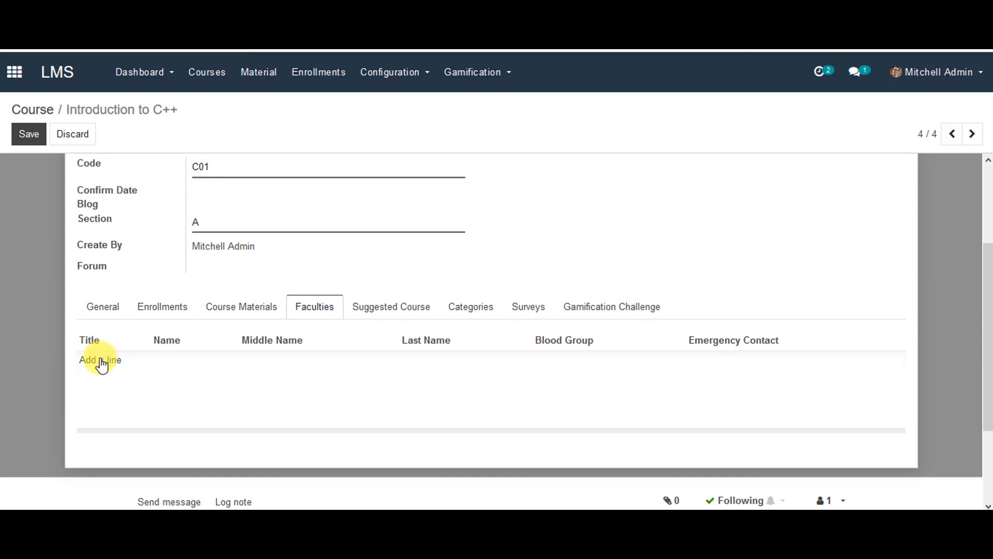
pyautogui.click(102, 364)
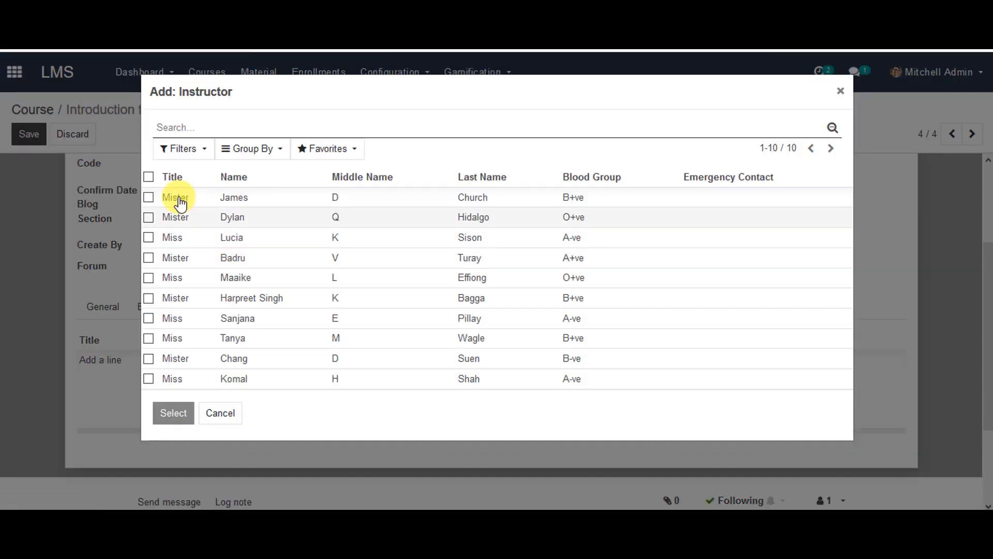
pyautogui.click(149, 197)
pyautogui.click(174, 413)
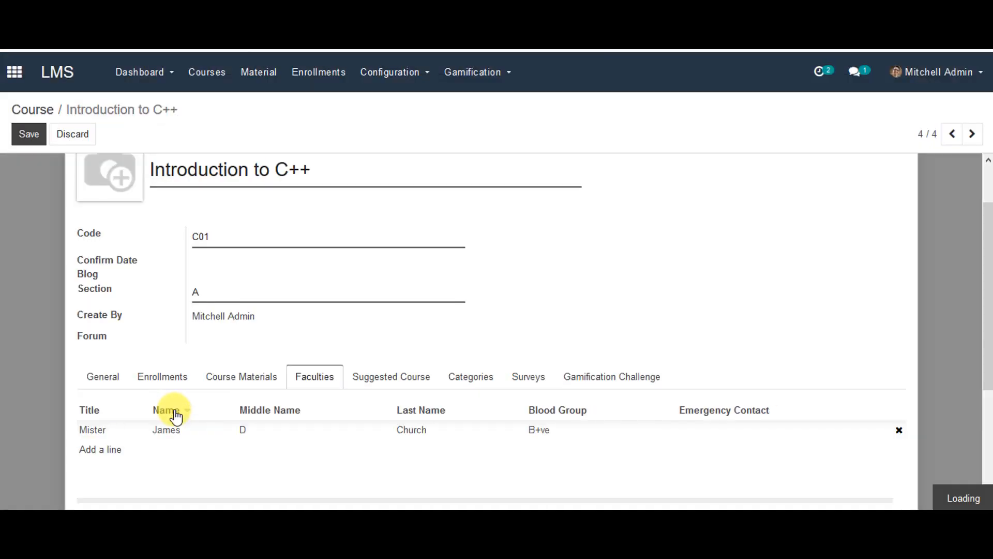
pyautogui.click(26, 135)
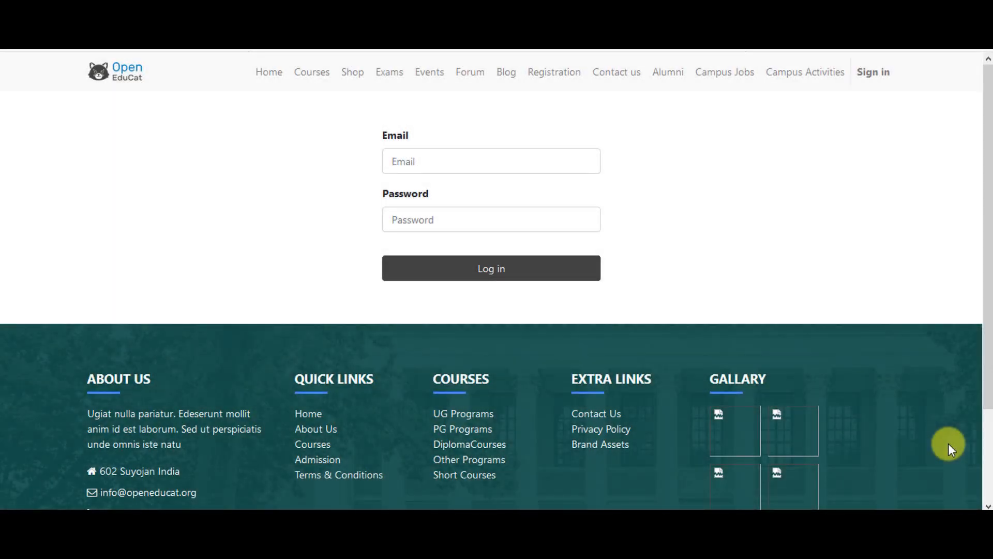
# Step: Sign in to the OpenEduCat website with the student's login e-mail and password
pyautogui.click(583, 157)
pyautogui.write('stu')
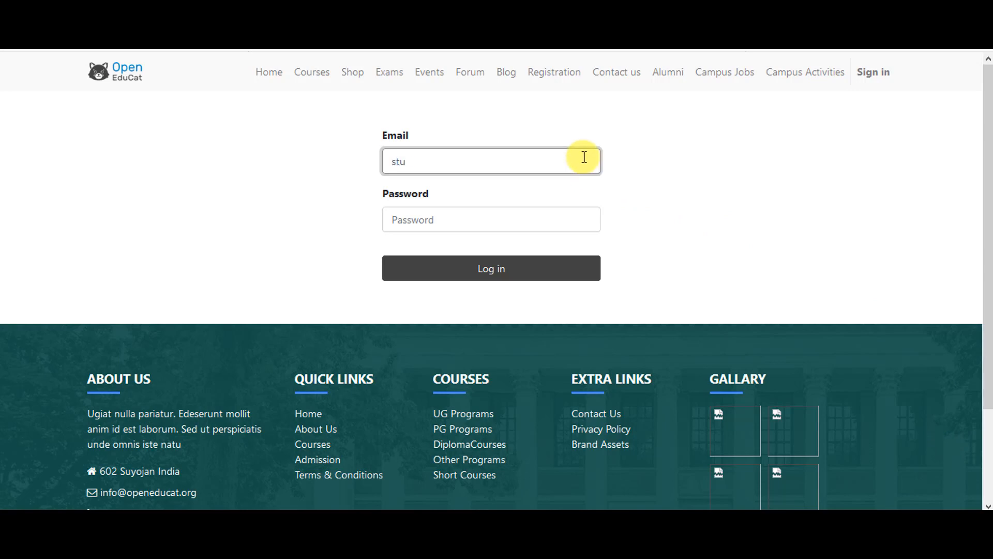
pyautogui.write('dent@openeducat.org')
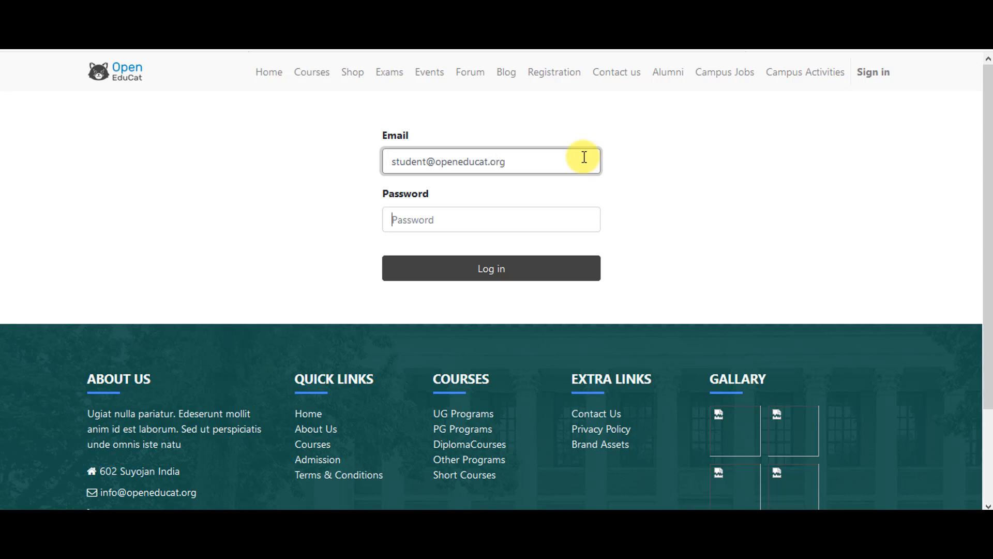
pyautogui.press('Tab')
pyautogui.write('student')
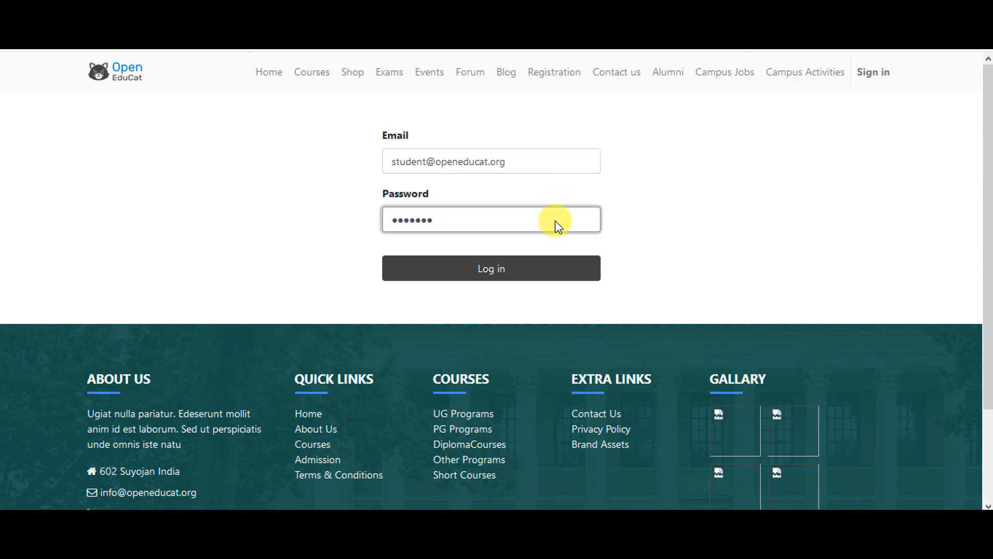
pyautogui.click(558, 280)
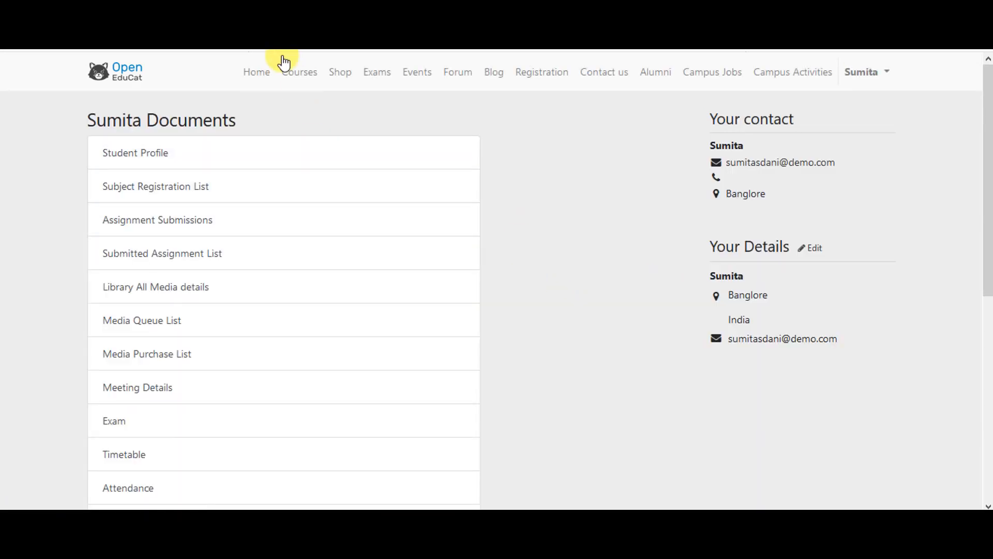
# Step: Open Introduction to C++ from Courses, review its Instructor and Comments tabs, and enroll in it
pyautogui.click(292, 82)
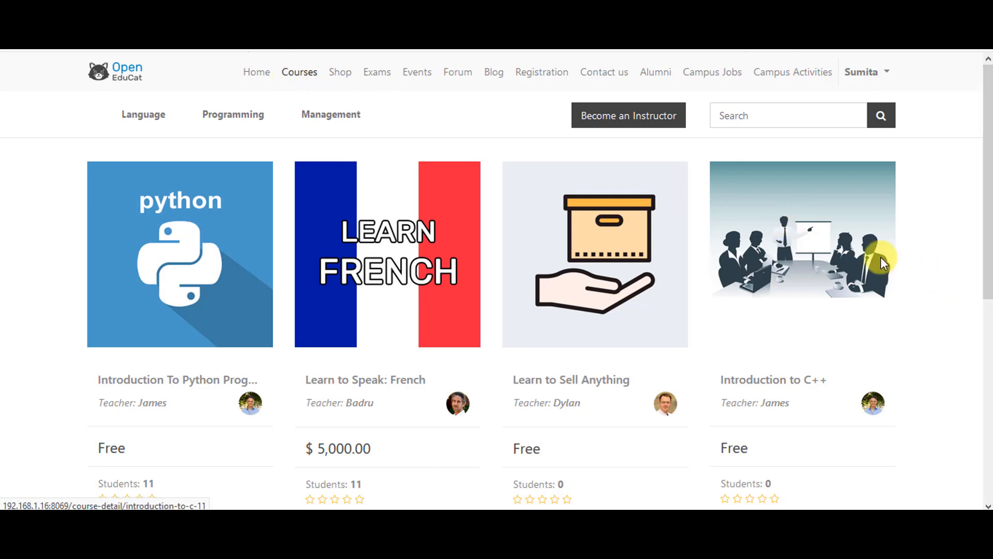
pyautogui.click(844, 243)
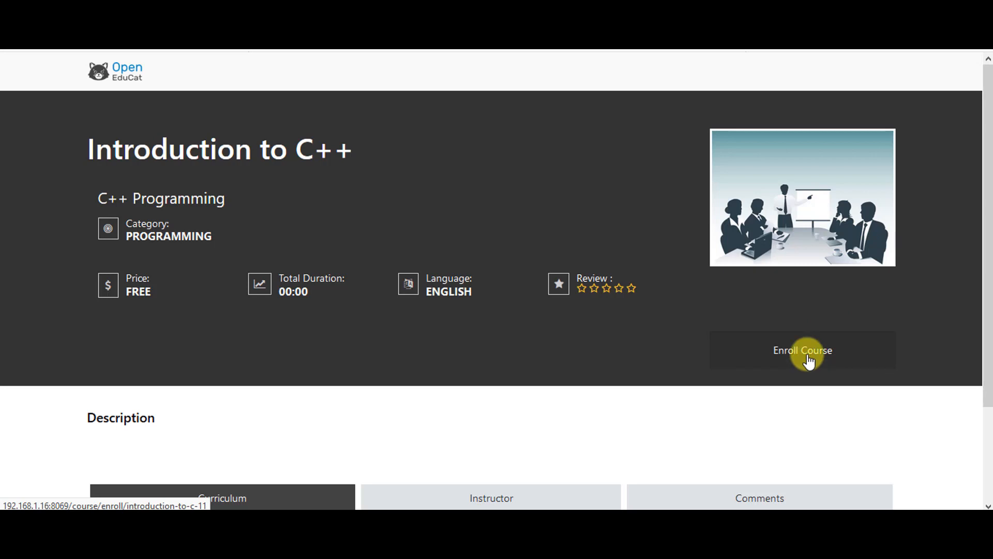
pyautogui.scroll(-4, 657, 331)
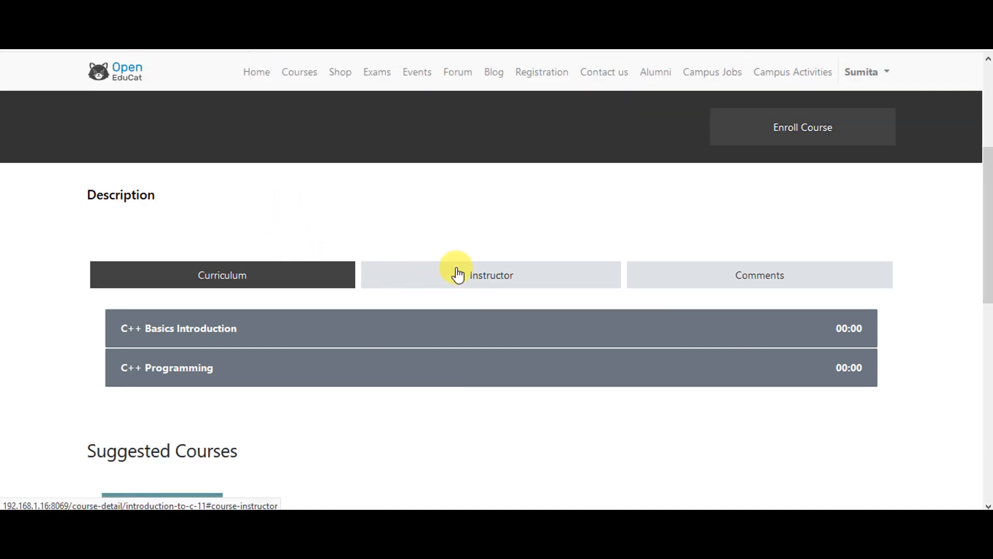
pyautogui.click(590, 277)
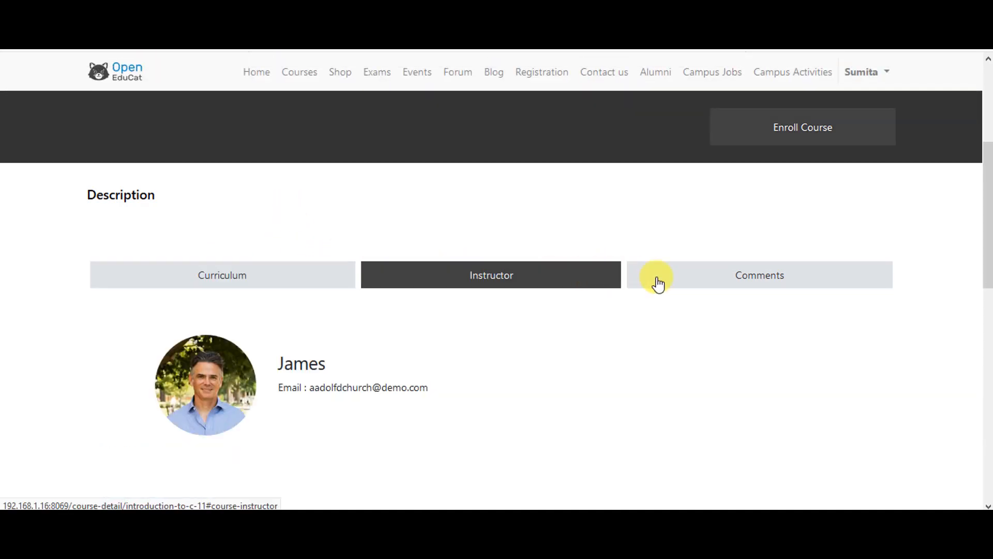
pyautogui.click(693, 272)
pyautogui.scroll(4, 668, 280)
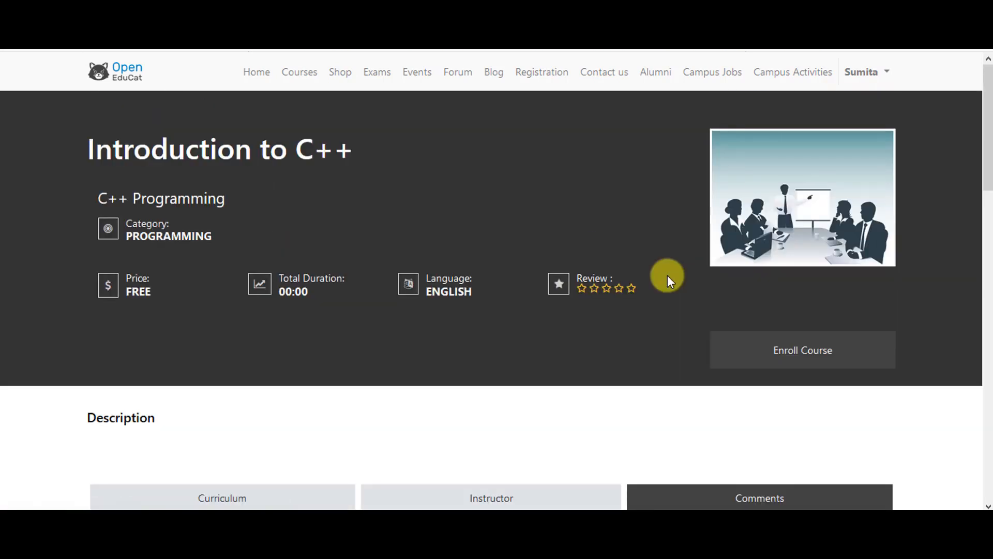
pyautogui.click(753, 348)
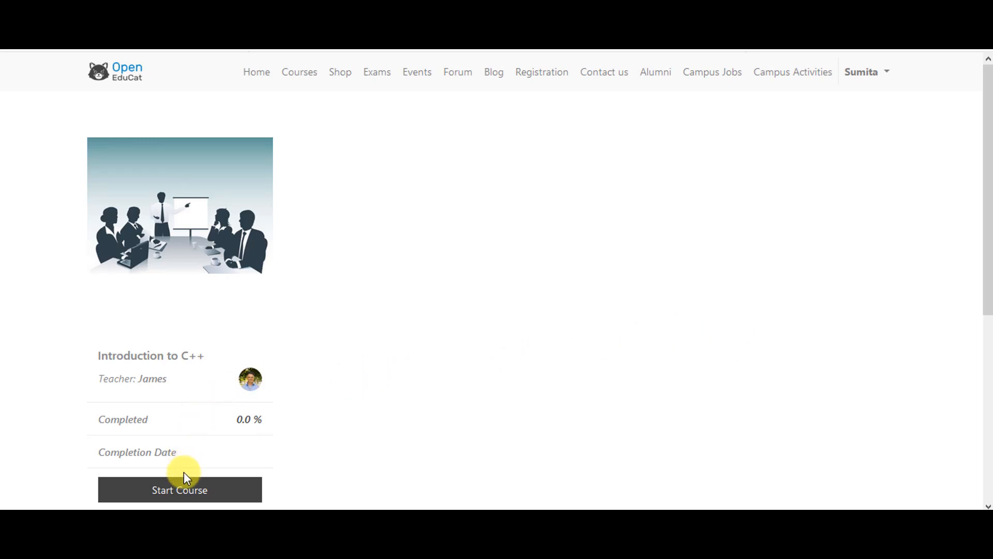
# Step: Start the course and read through the C++ Basics PDF material
pyautogui.click(183, 494)
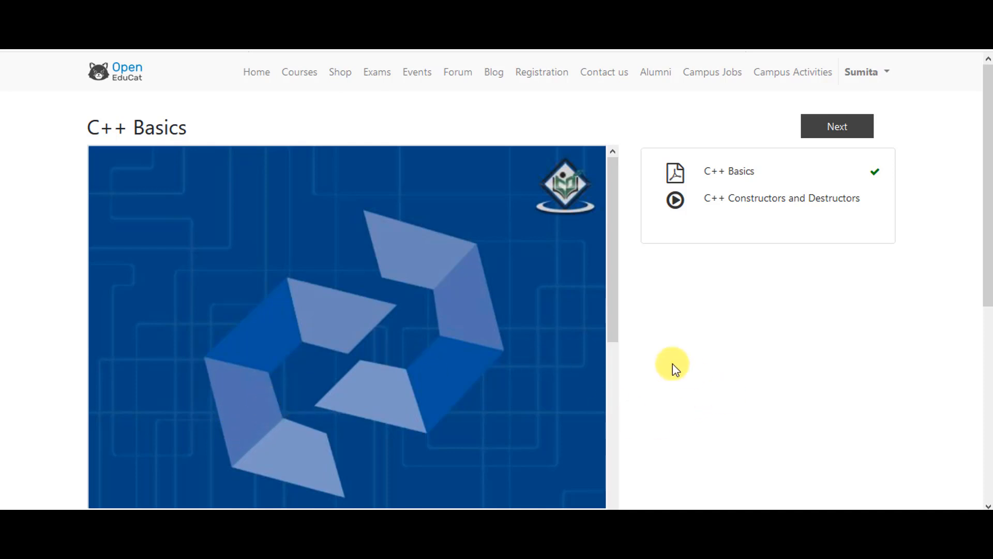
pyautogui.scroll(-2, 445, 283)
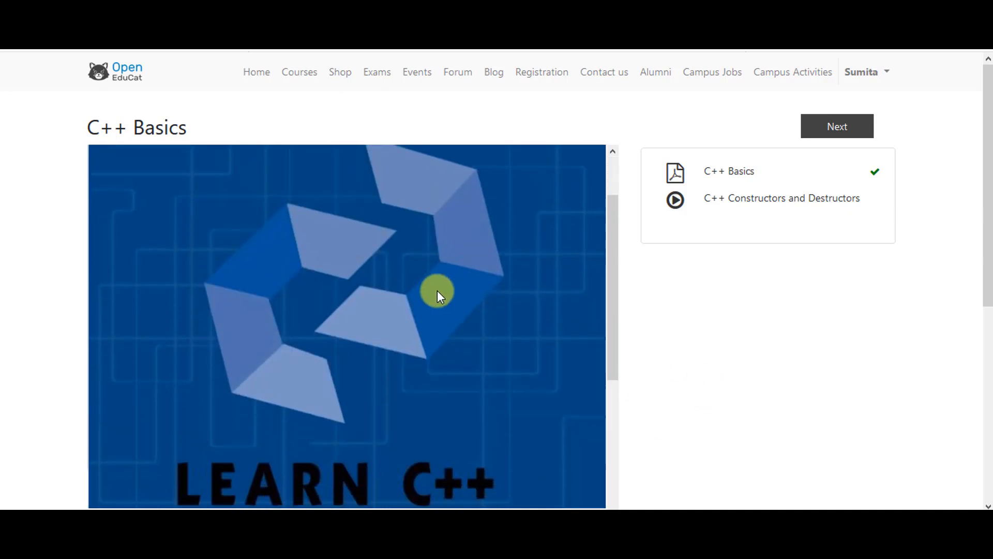
pyautogui.scroll(-2, 416, 290)
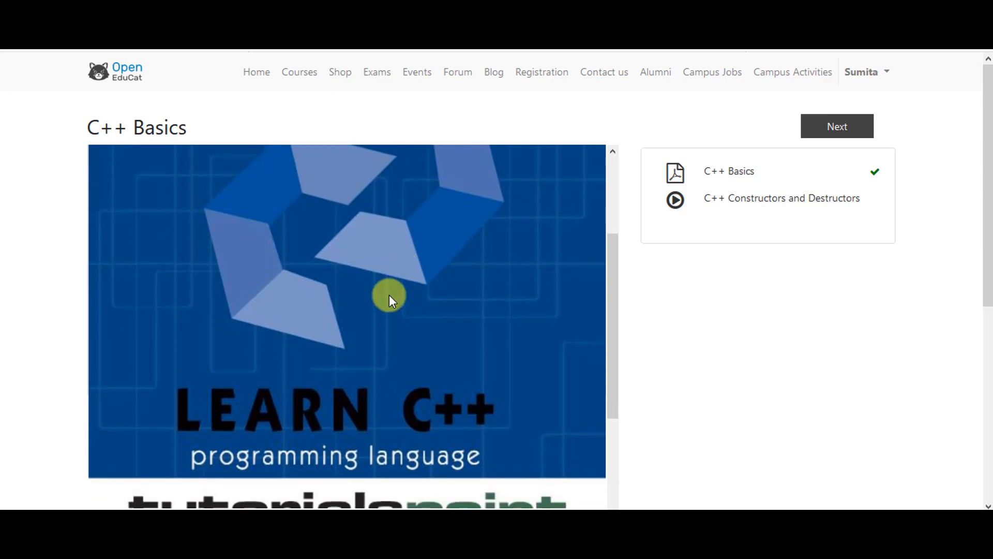
pyautogui.scroll(4, 367, 354)
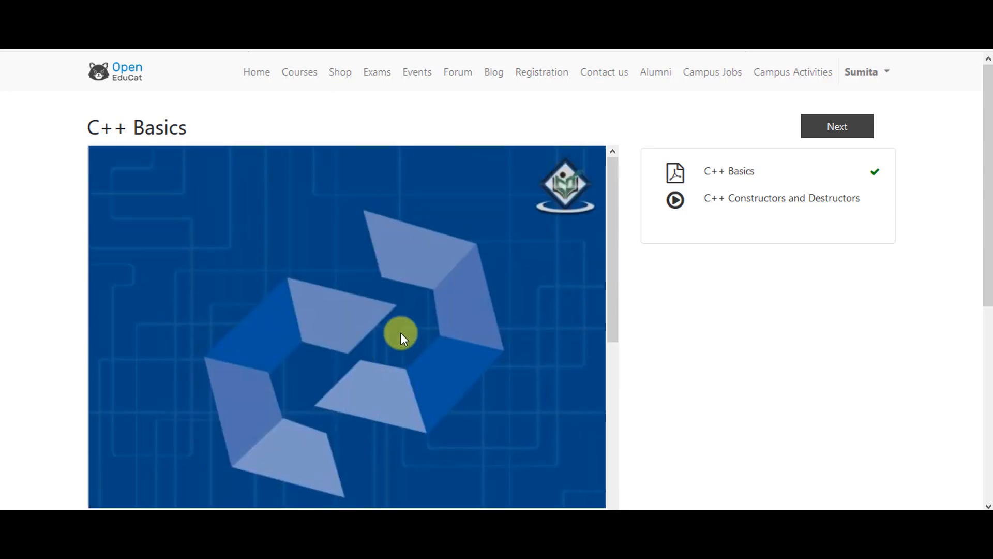
# Step: Play and pause the Constructors and Destructors video, then finish the course
pyautogui.click(828, 133)
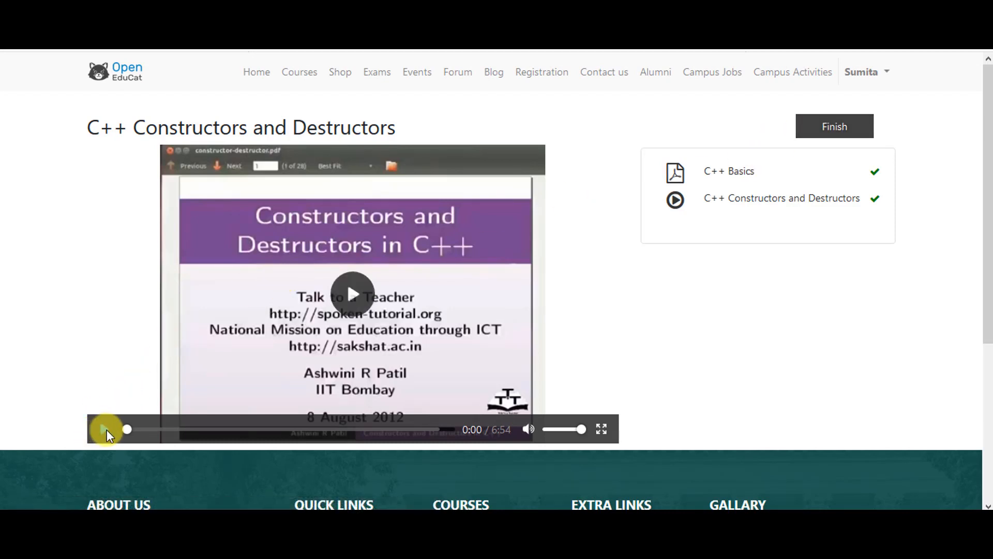
pyautogui.click(106, 429)
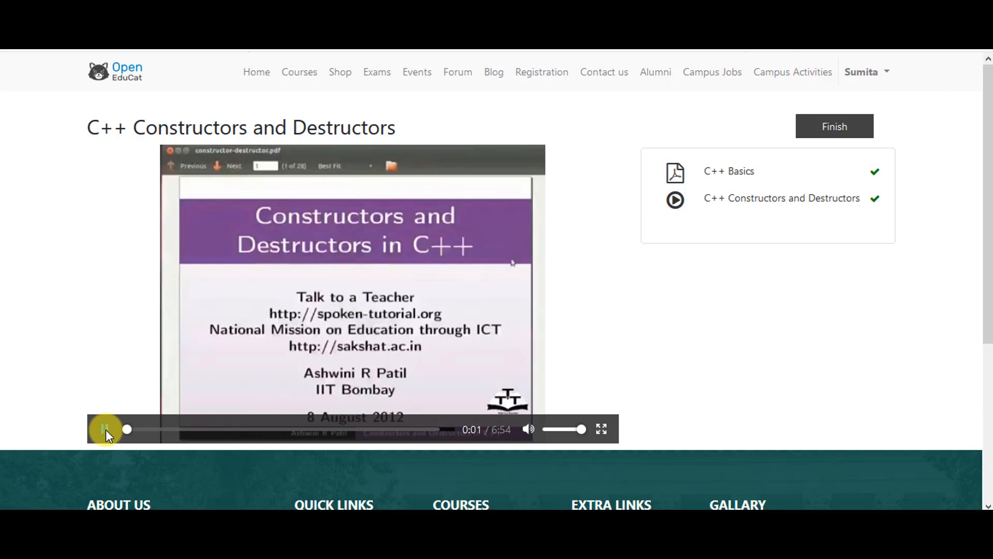
pyautogui.click(106, 429)
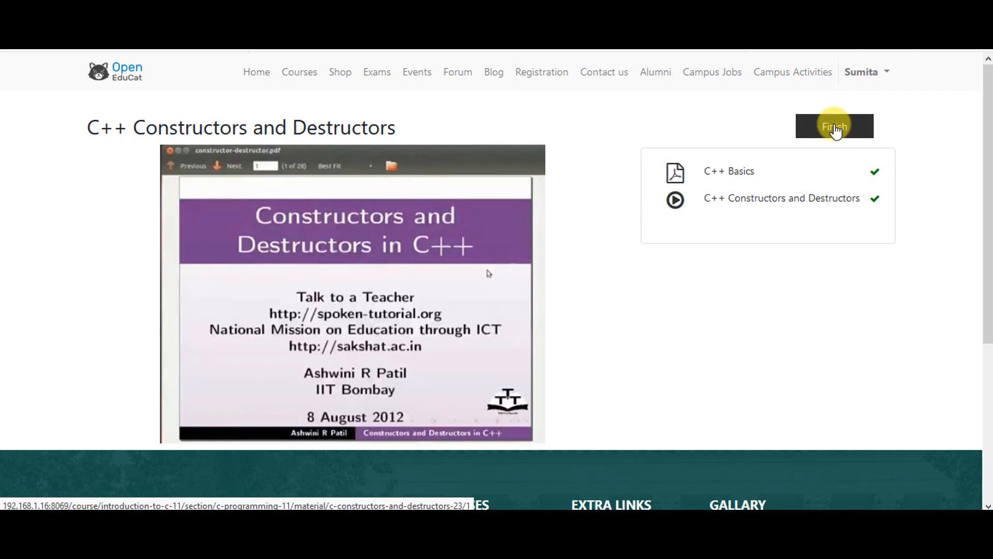
pyautogui.click(835, 125)
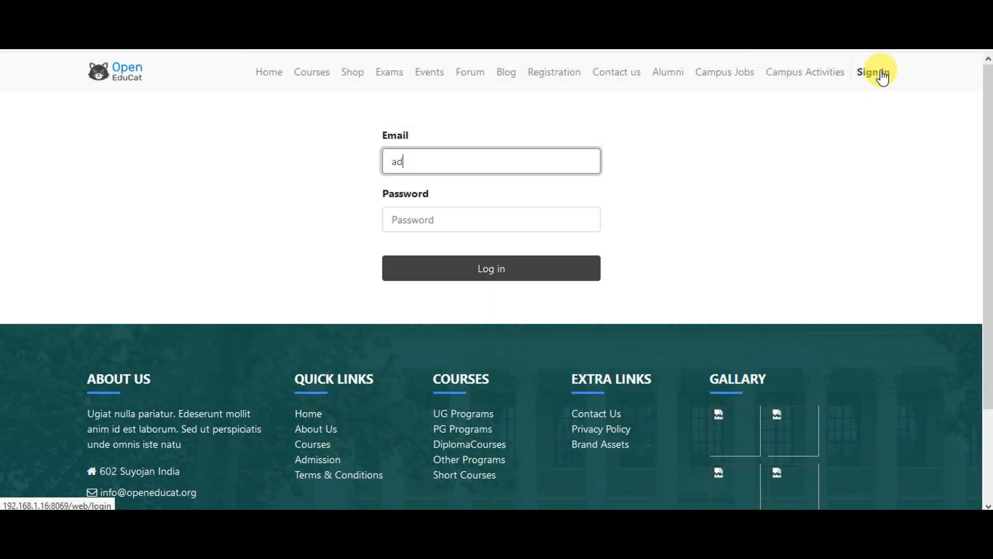
# Step: Log back in to Odoo with the administrator account
pyautogui.write('min')
pyautogui.press('Tab')
pyautogui.write('admin')
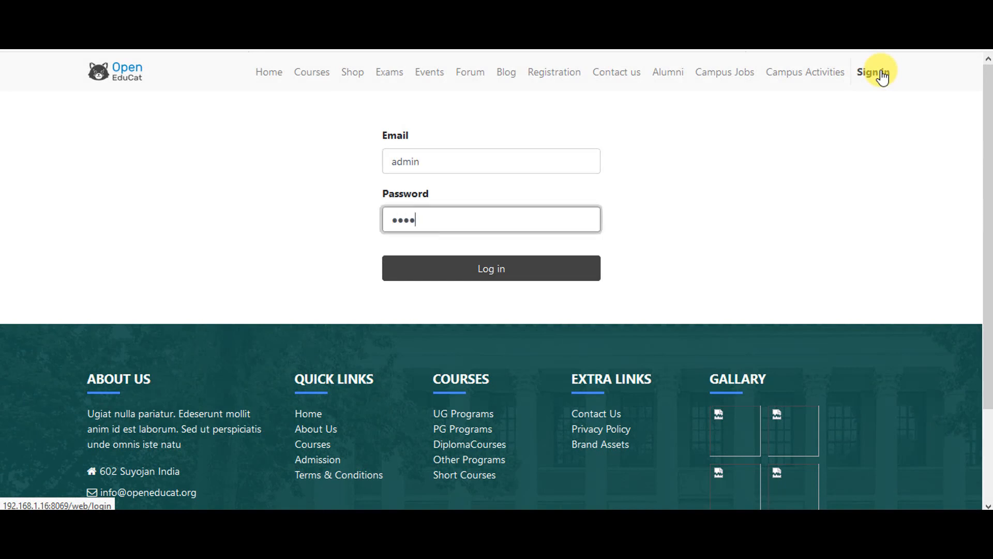
pyautogui.click(577, 270)
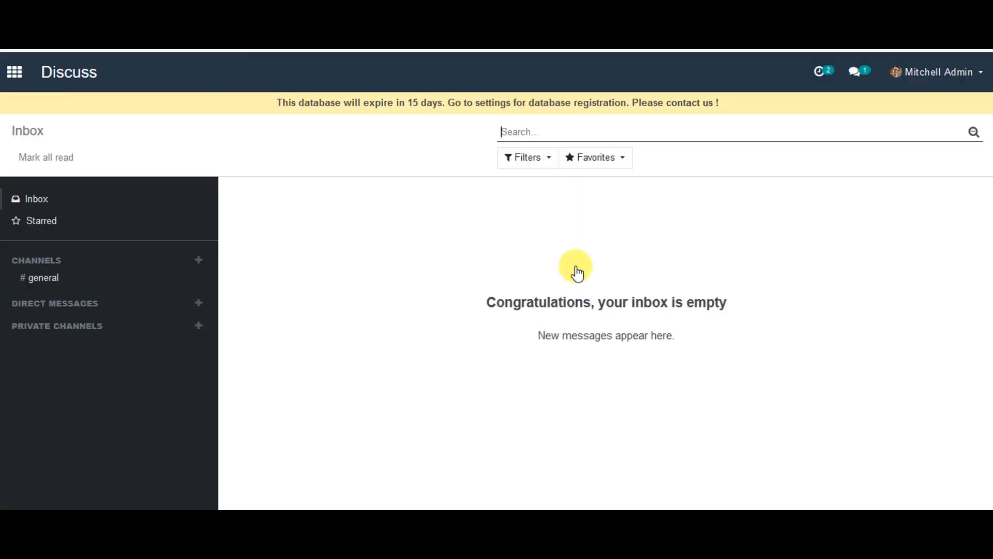
# Step: Open the LMS app's Enrollments list
pyautogui.click(11, 79)
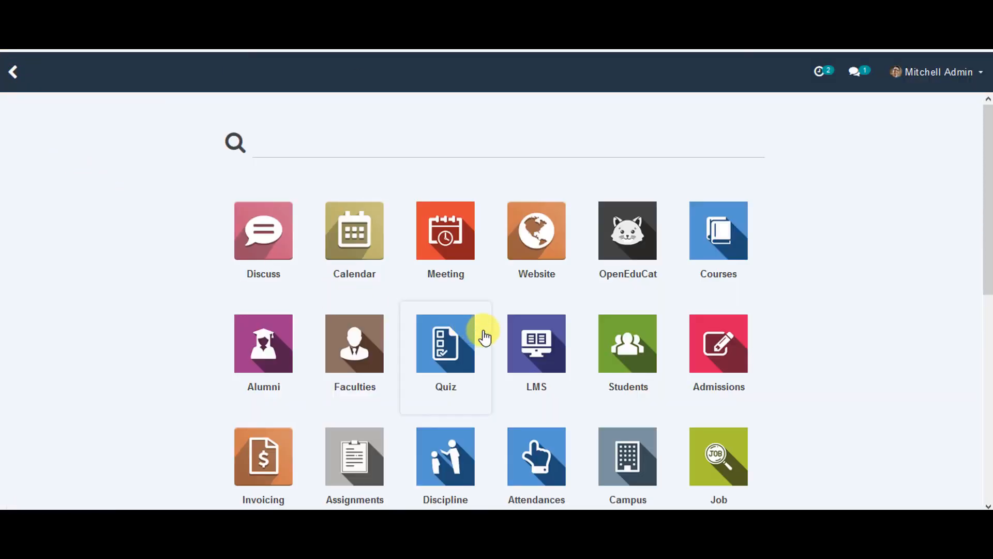
pyautogui.click(530, 346)
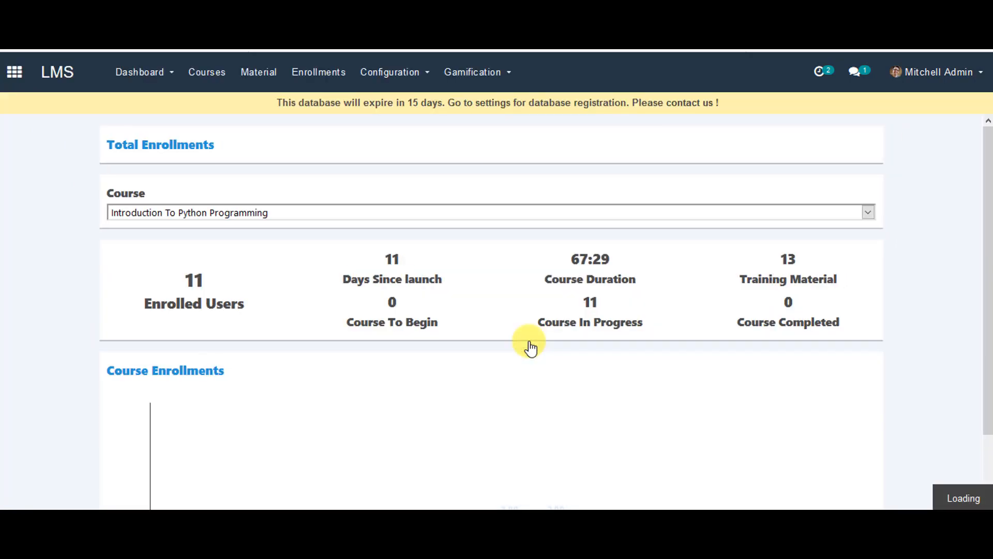
pyautogui.click(334, 75)
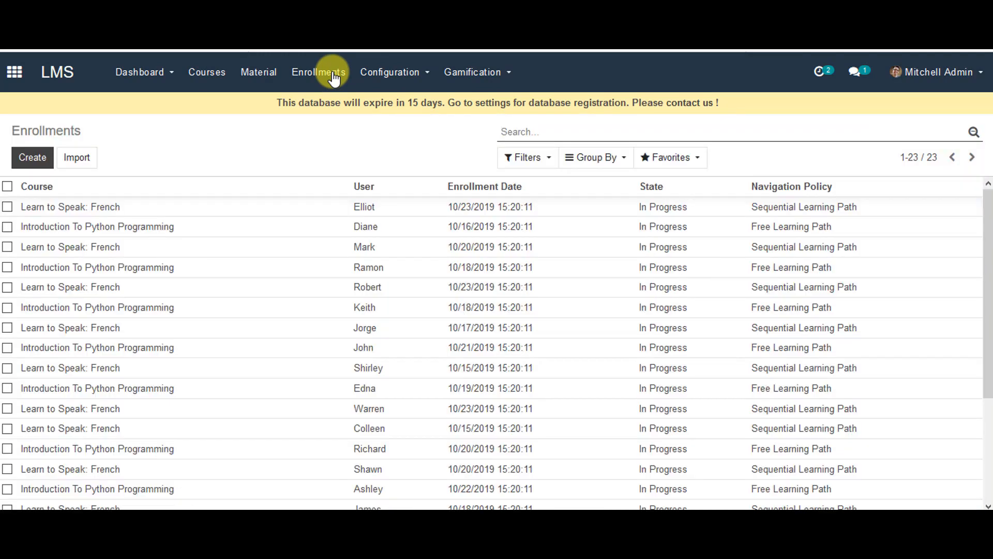
# Step: Check that the Introduction to C++ enrollment is Done at 100%, then show the Courses list
pyautogui.scroll(-5, 196, 249)
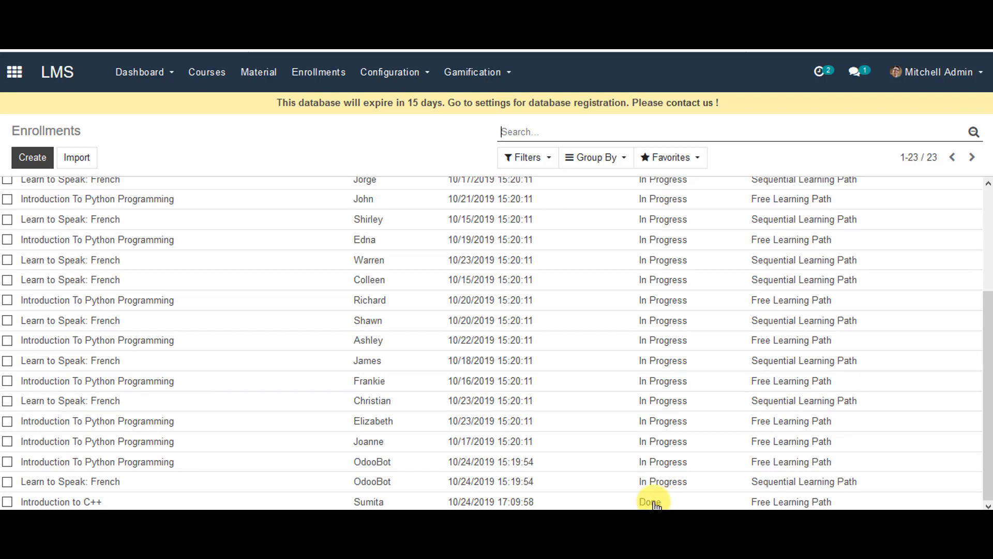
pyautogui.click(64, 502)
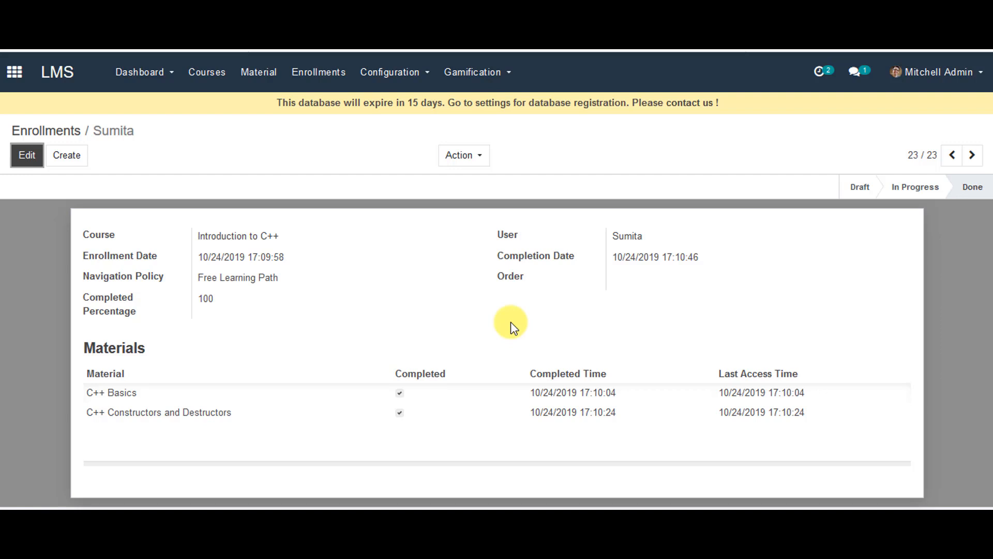
pyautogui.click(223, 77)
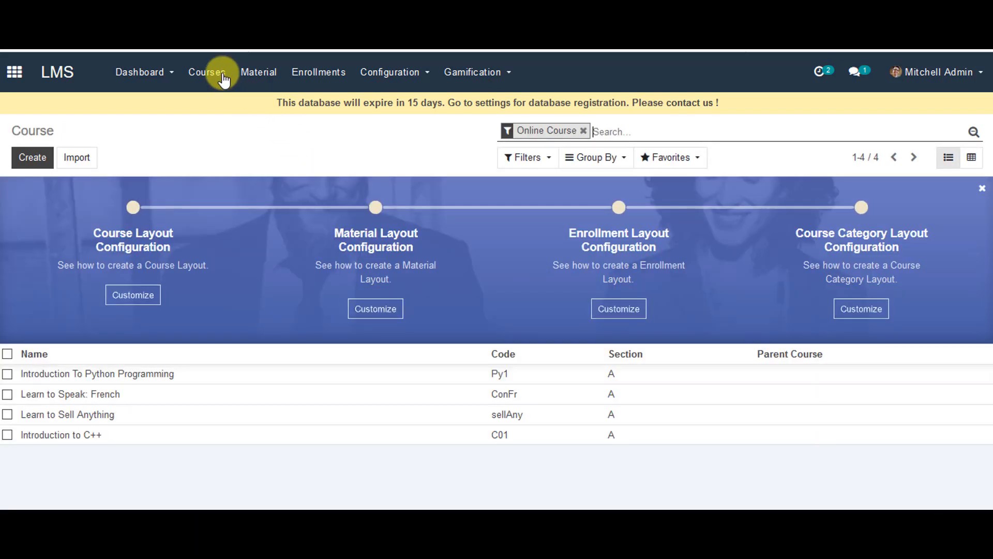
# Step: Set the Introduction to C++ course to Closed, re-open it, and confirm it again
pyautogui.click(126, 438)
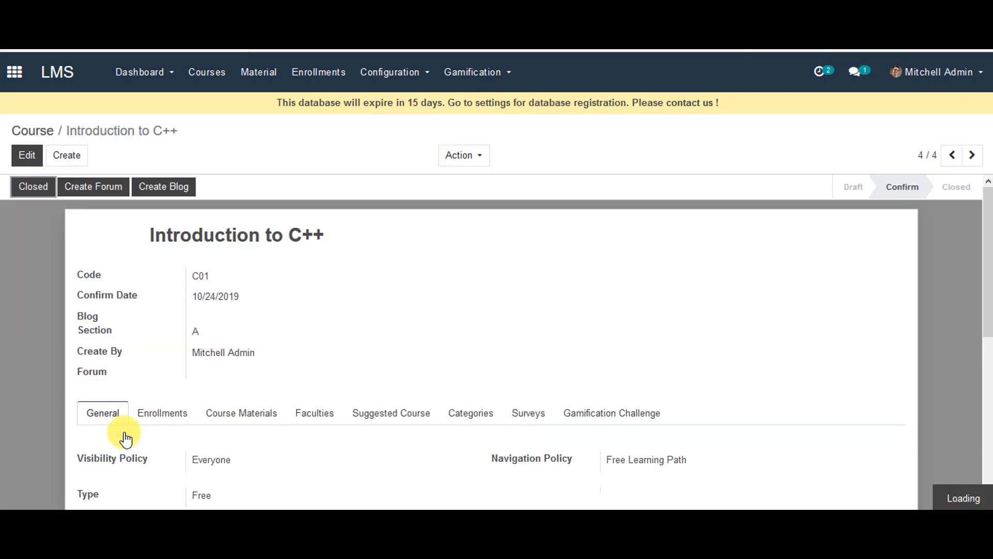
pyautogui.click(32, 189)
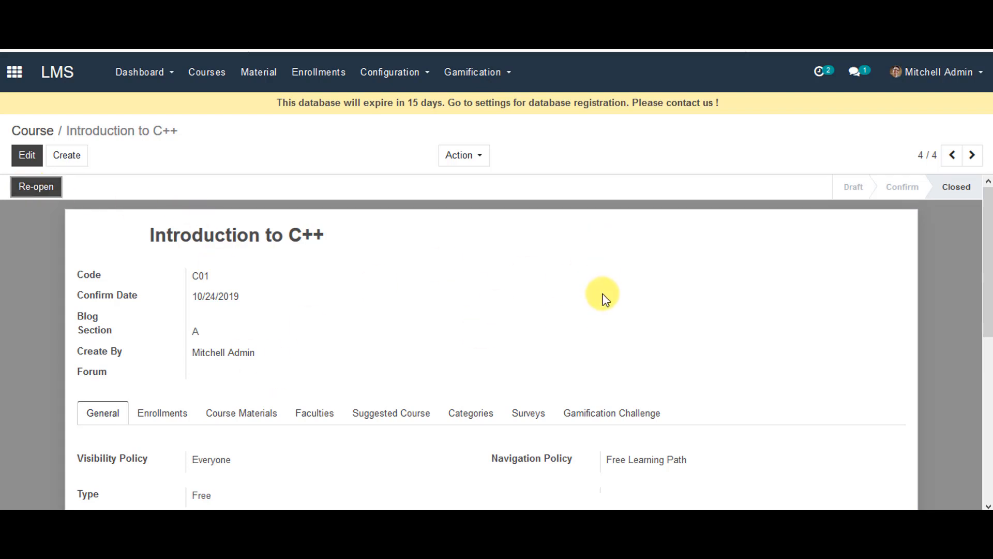
pyautogui.click(38, 187)
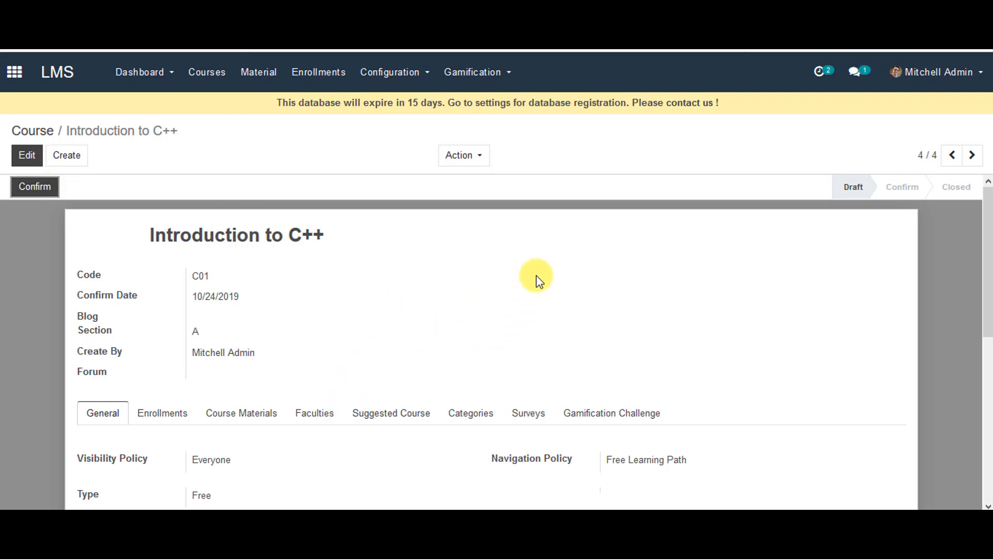
pyautogui.click(38, 187)
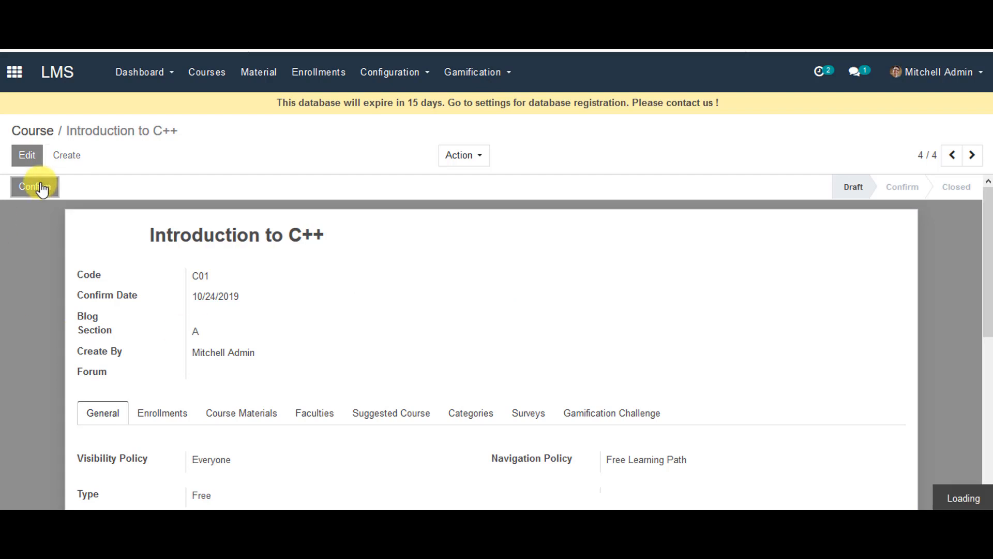